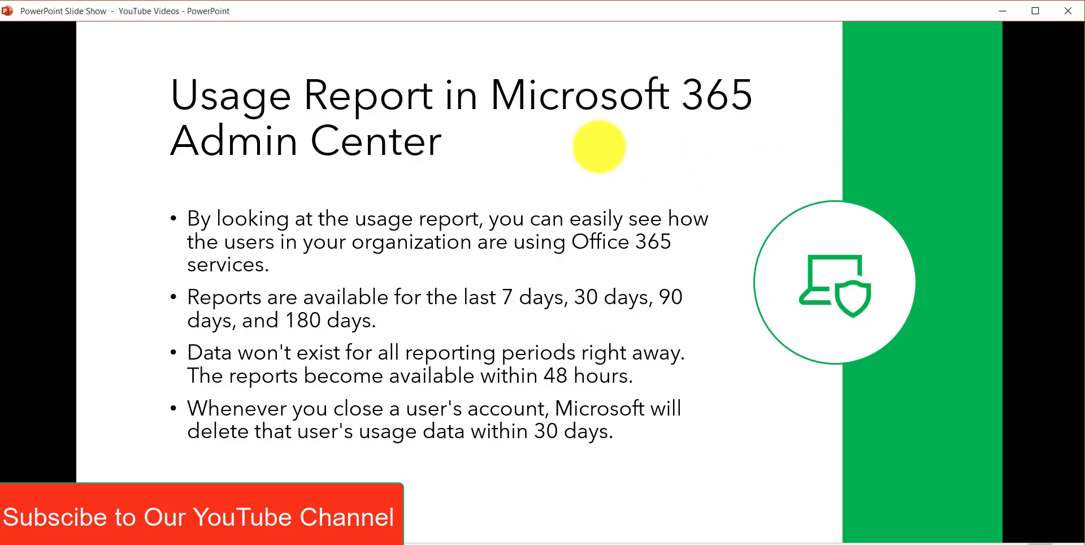
Switch from the slide show to Chrome and look through the courses on the SharePoint training site
click(636, 224)
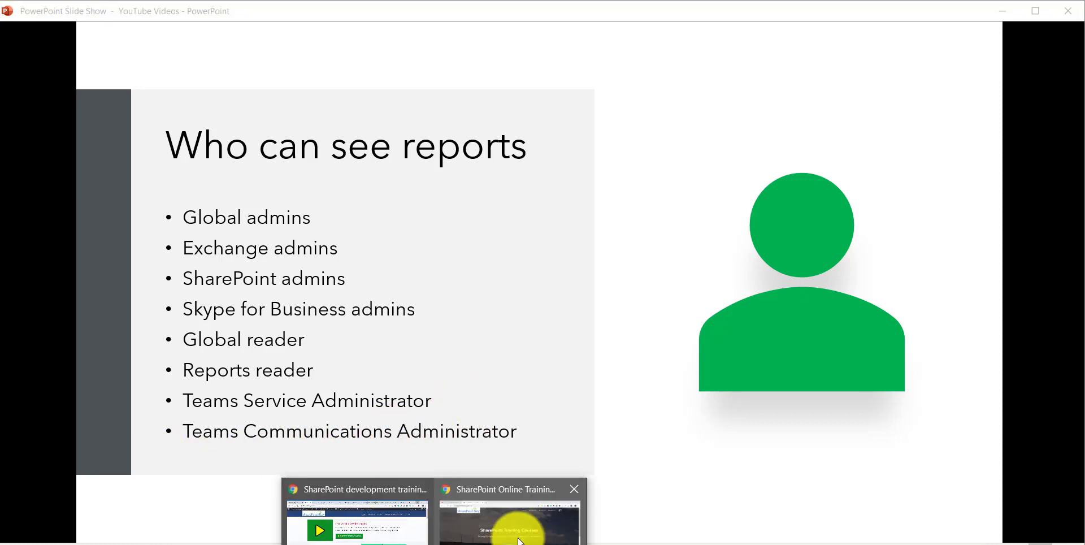
click(516, 534)
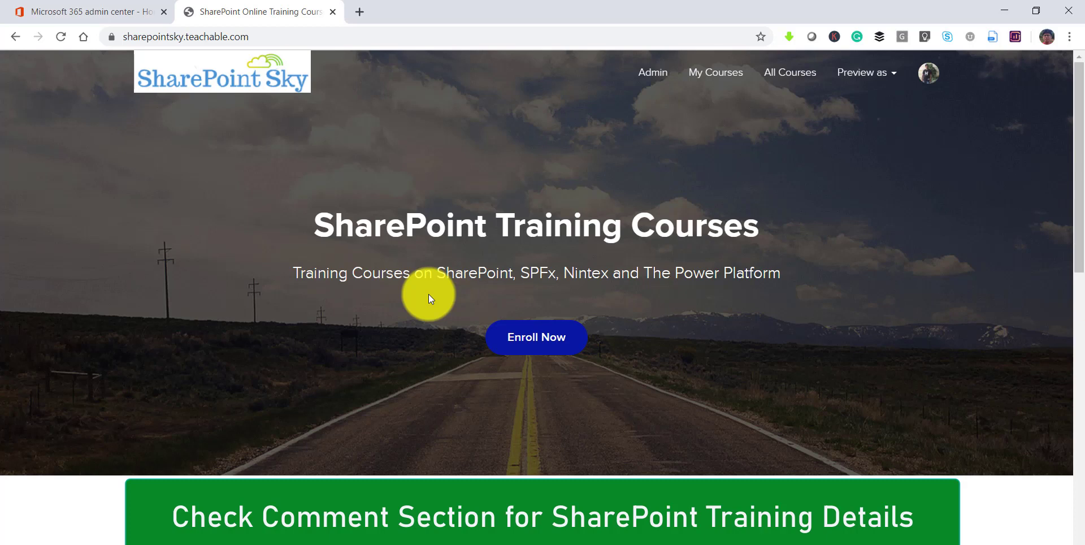
scroll(428, 295, down, 9)
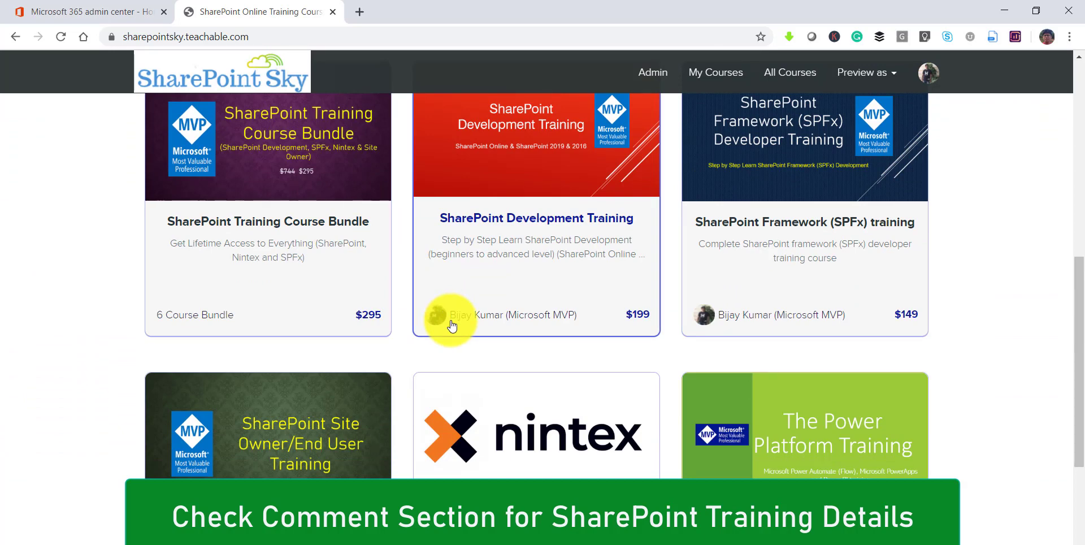
scroll(451, 325, down, 4)
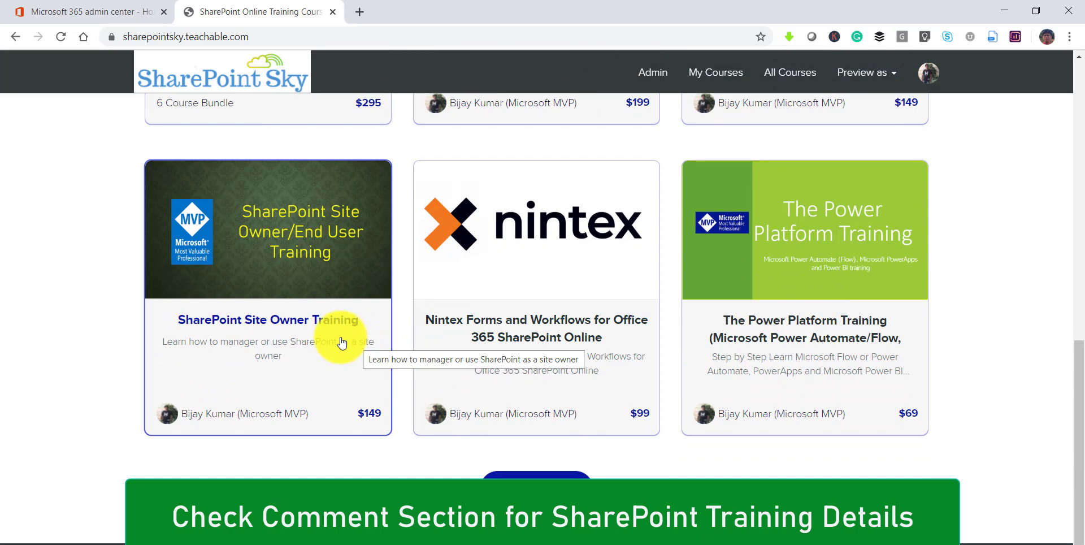
scroll(349, 329, up, 3)
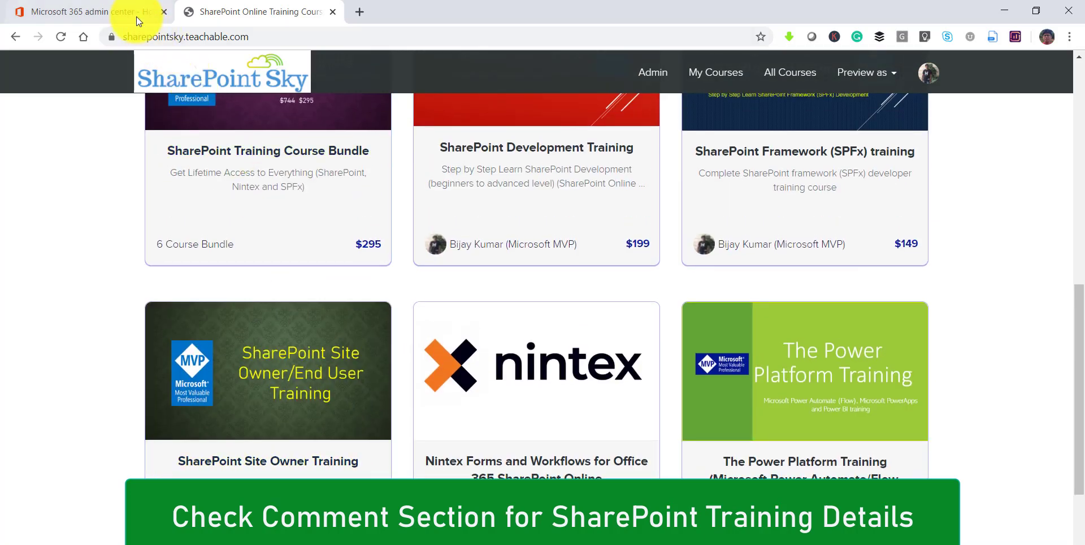
Switch to the Microsoft 365 admin center and open the Usage page under Reports
click(131, 13)
drag(219, 36, 116, 36)
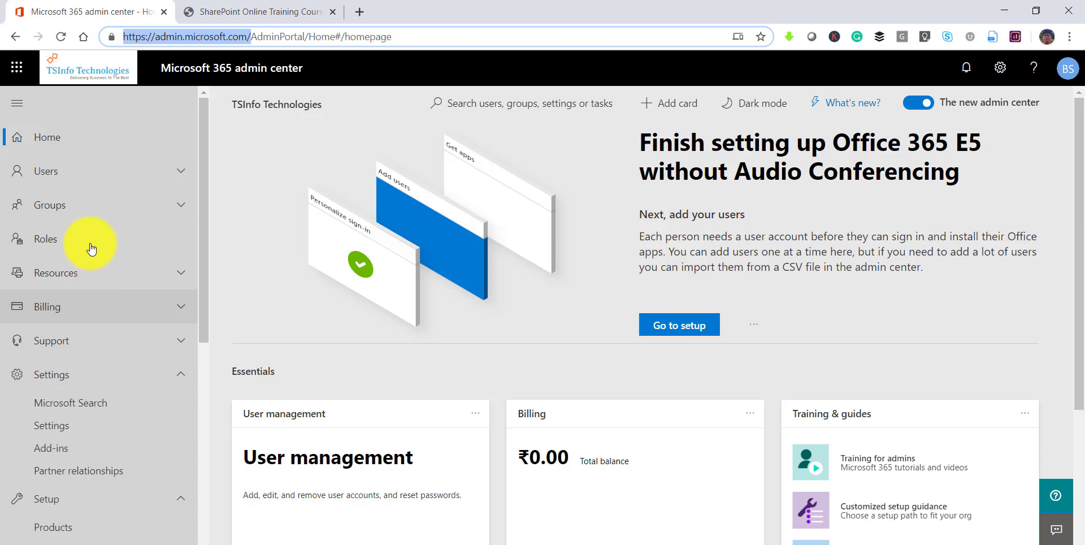
scroll(97, 170, down, 6)
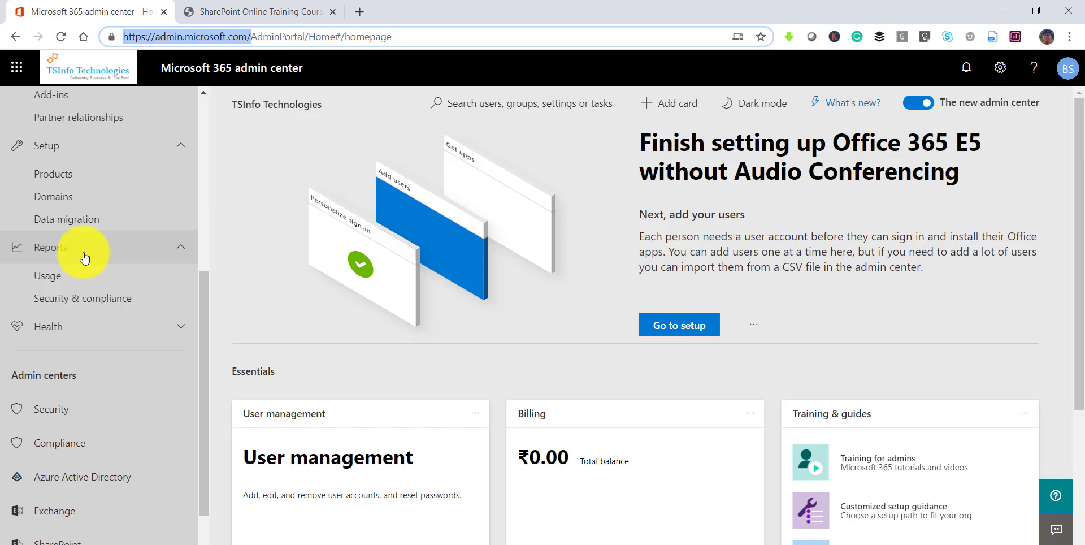
click(50, 278)
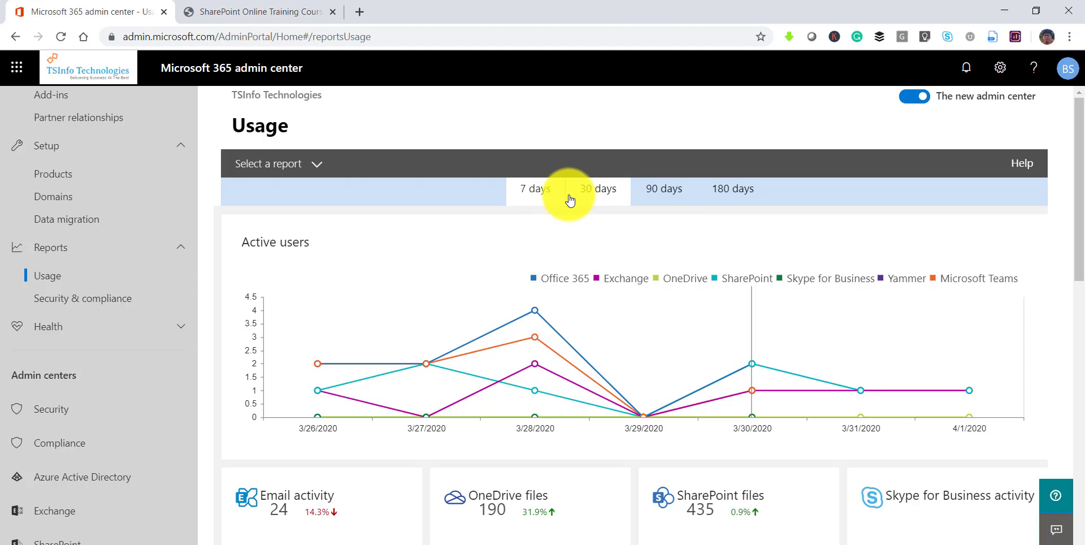
View the usage overview for 30, 90 and 180 days, and return it to the 7-day period
click(608, 200)
click(654, 198)
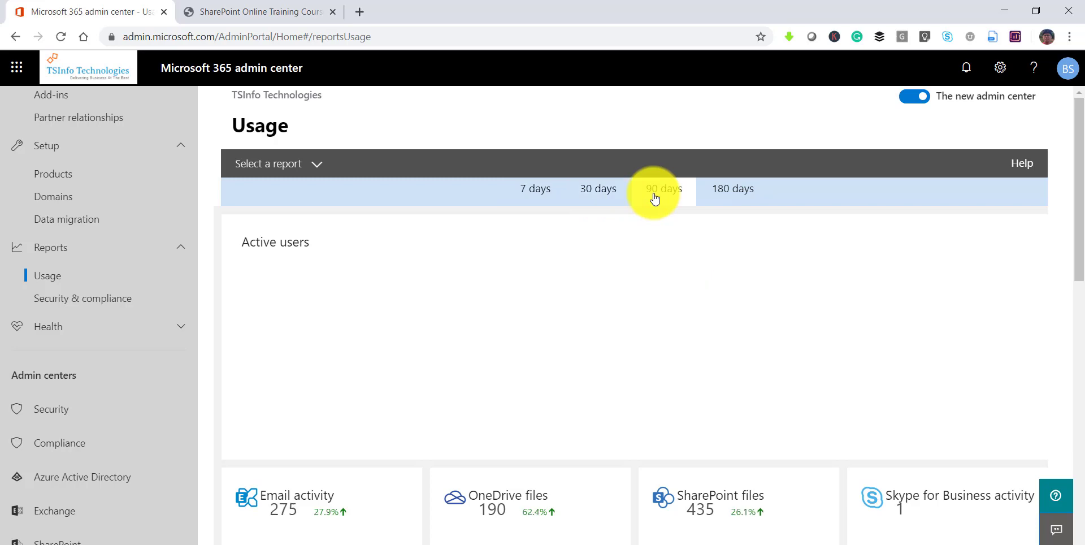
click(717, 198)
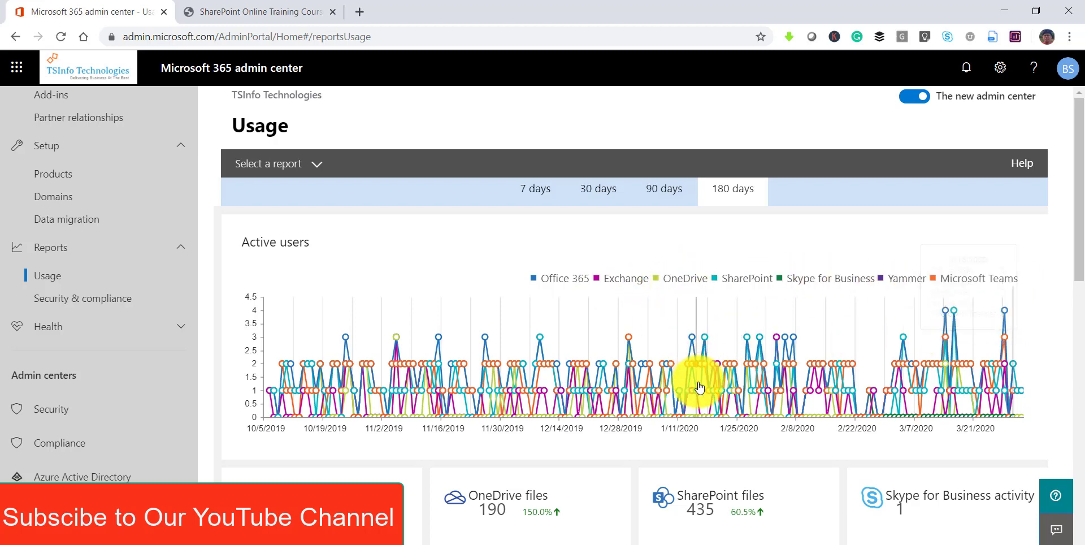
click(536, 192)
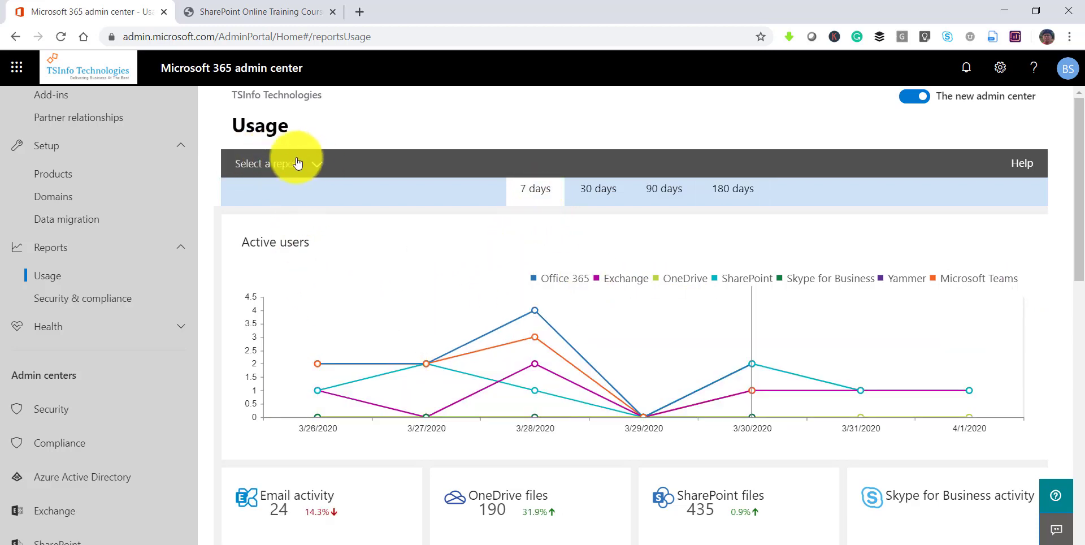
View the Activity chart of the Office 365 groups activity report, and switch to the Office 365 Active users report
click(315, 166)
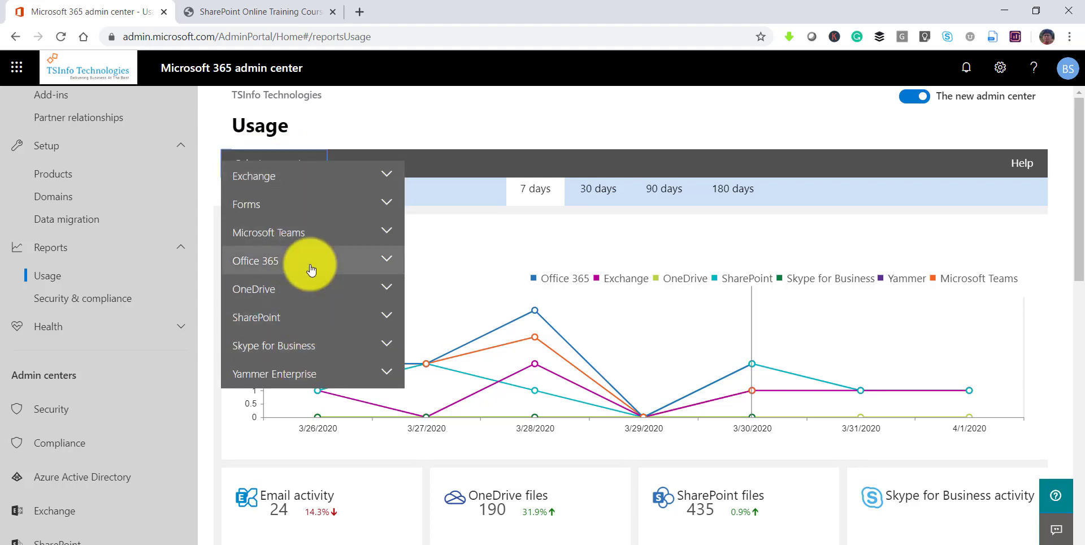
click(383, 260)
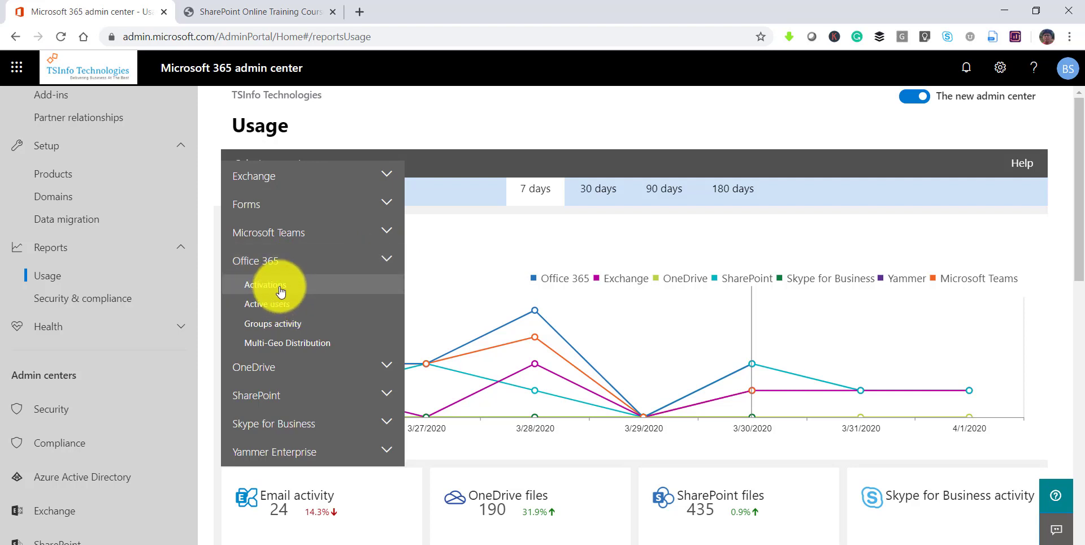
click(297, 329)
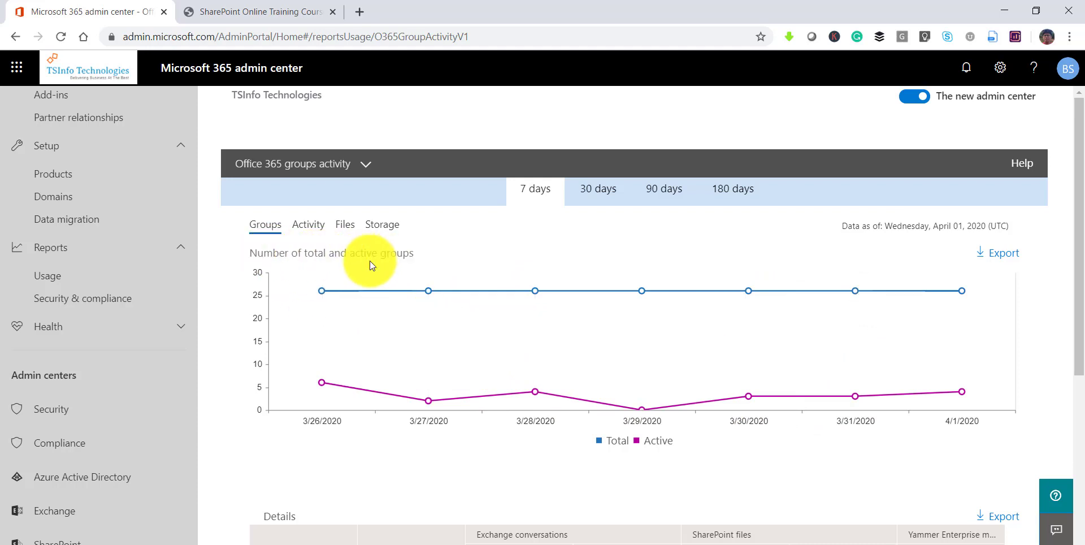
click(304, 228)
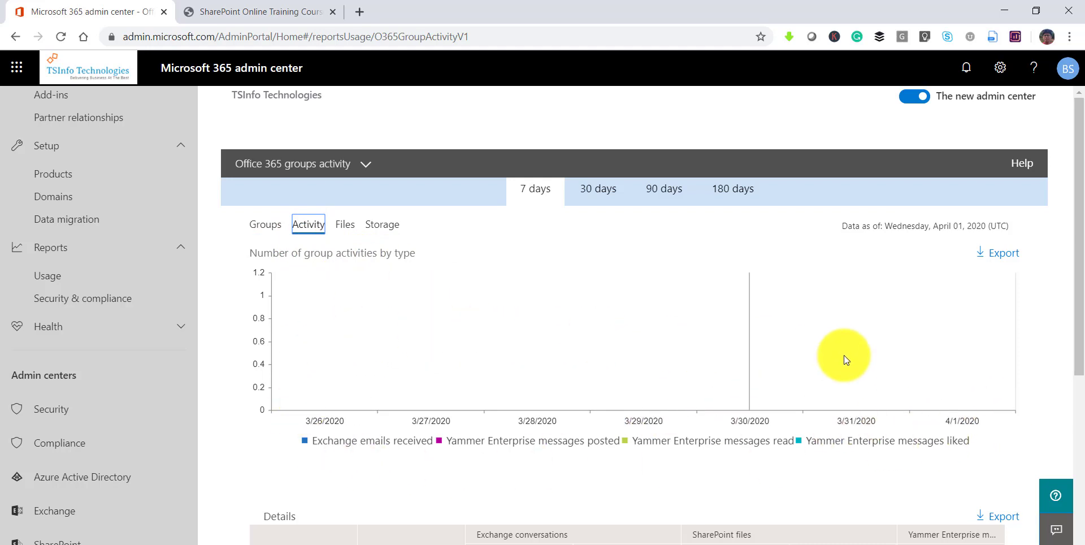
click(291, 165)
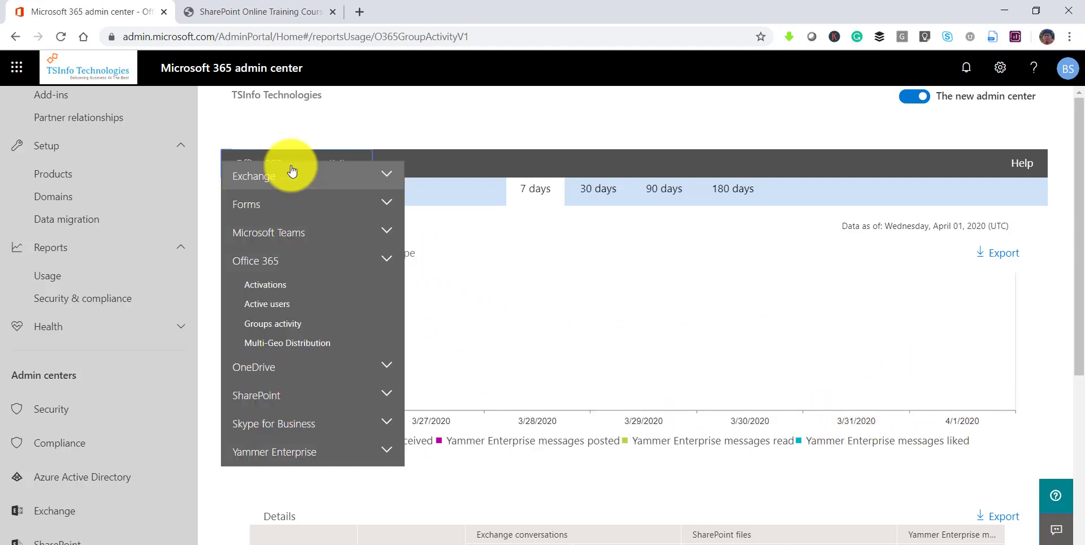
click(275, 305)
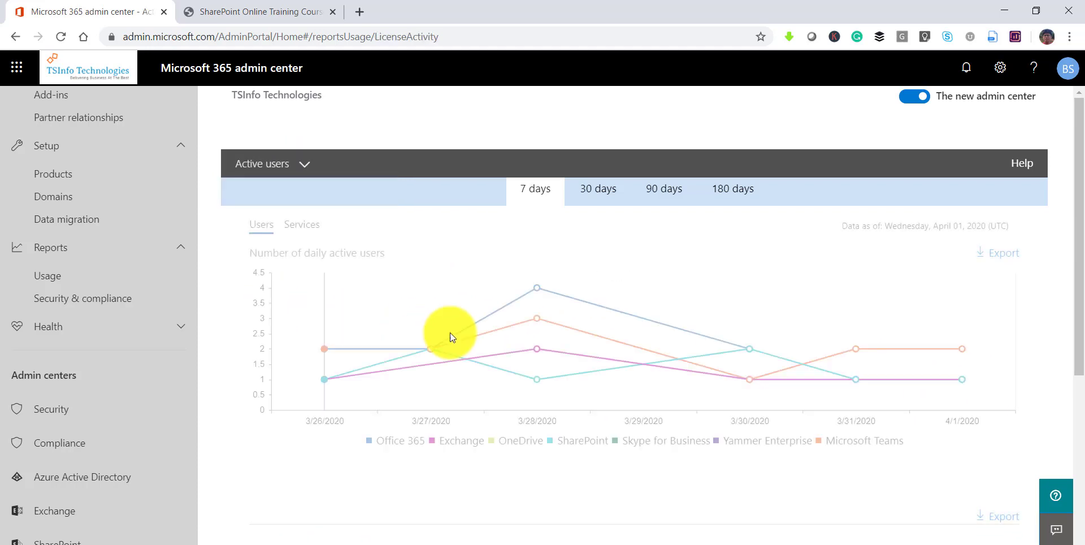
Open the SharePoint activity report and examine the number of users by activity type
click(309, 167)
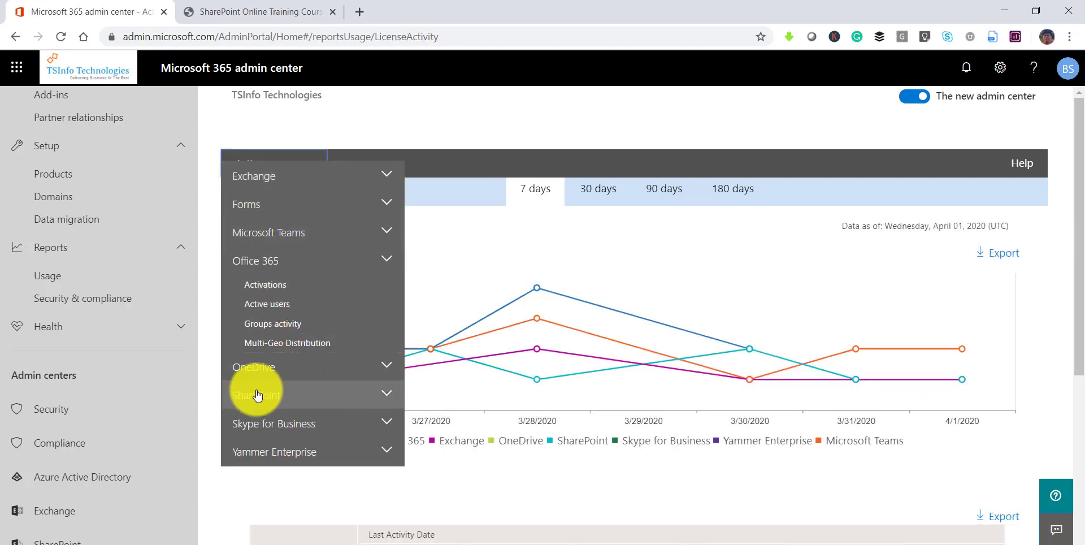
click(277, 398)
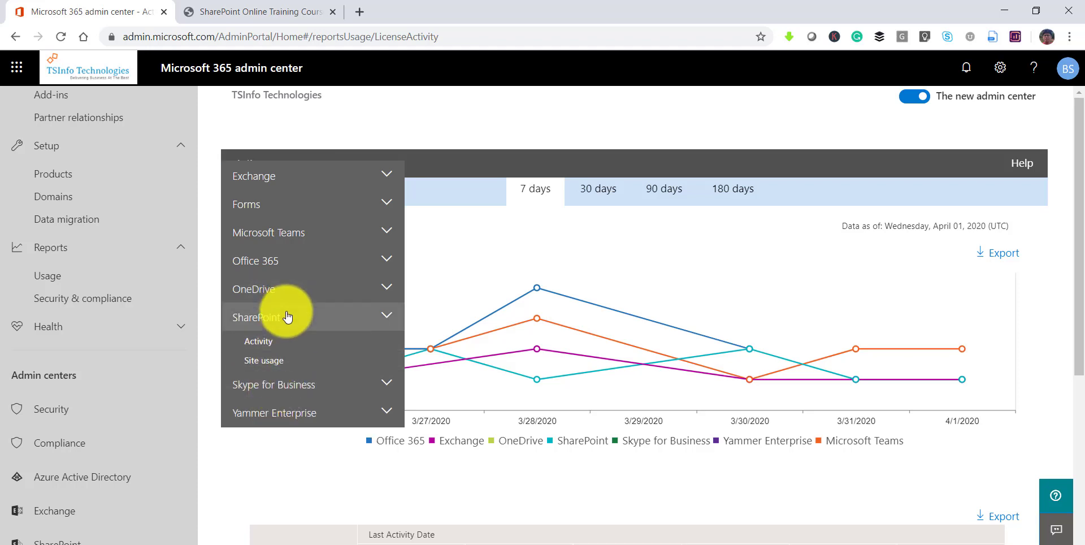
click(278, 342)
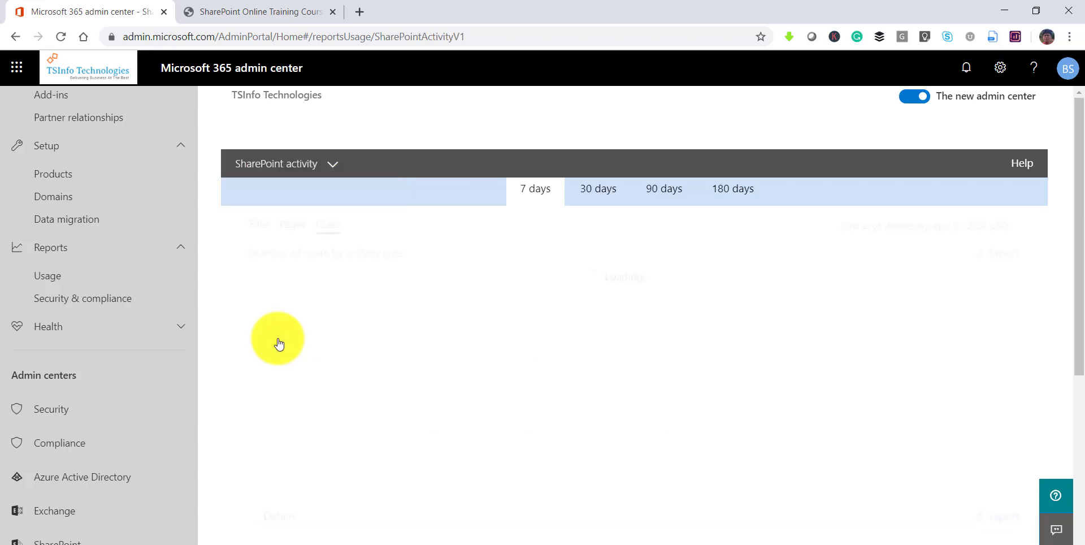
scroll(527, 378, down, 2)
scroll(527, 378, up, 1)
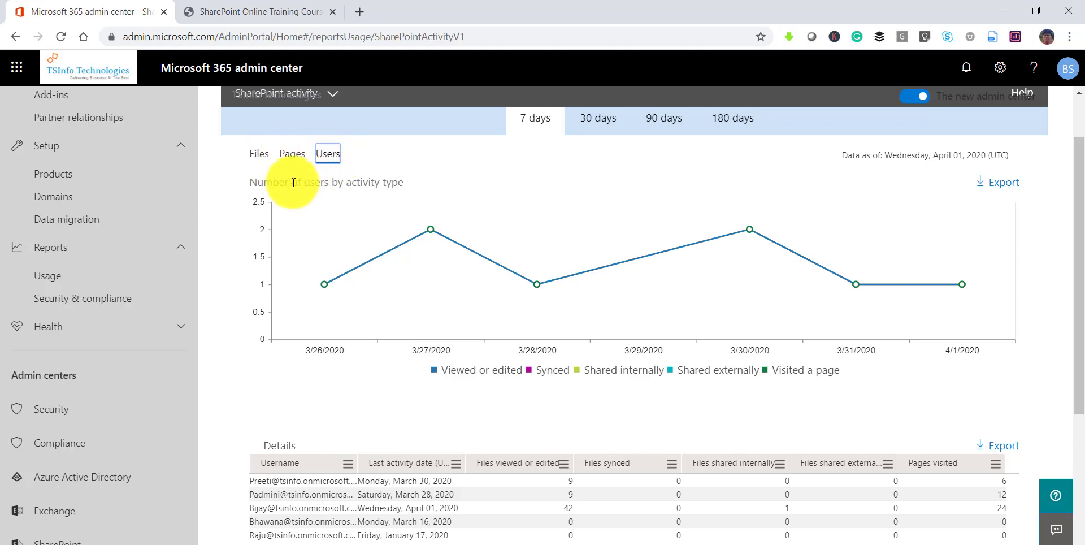
drag(256, 183, 408, 228)
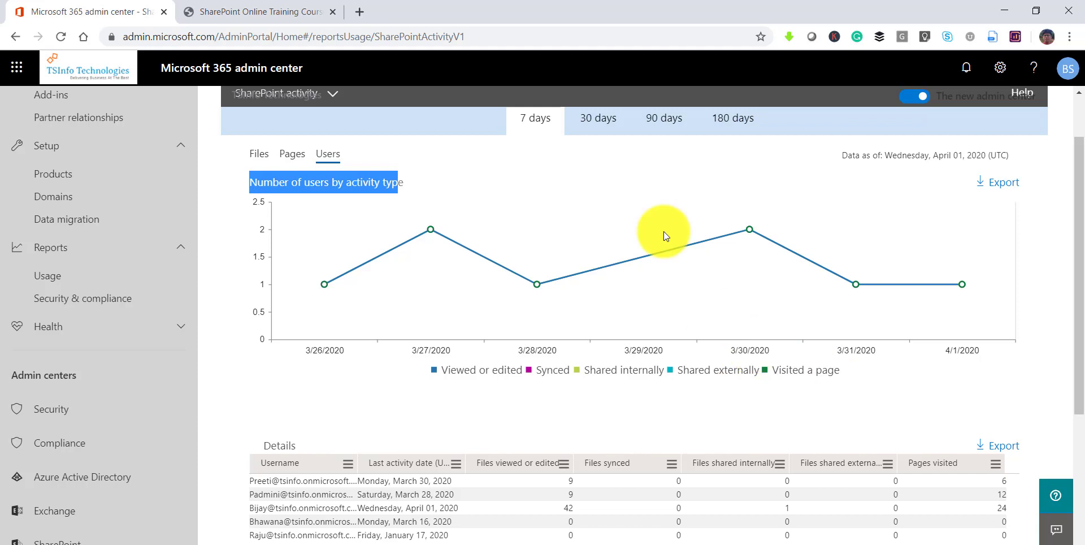
Show the Files chart of the SharePoint activity report and inspect the 3/31/2020 data point and the details below
click(259, 153)
mouse_move(423, 302)
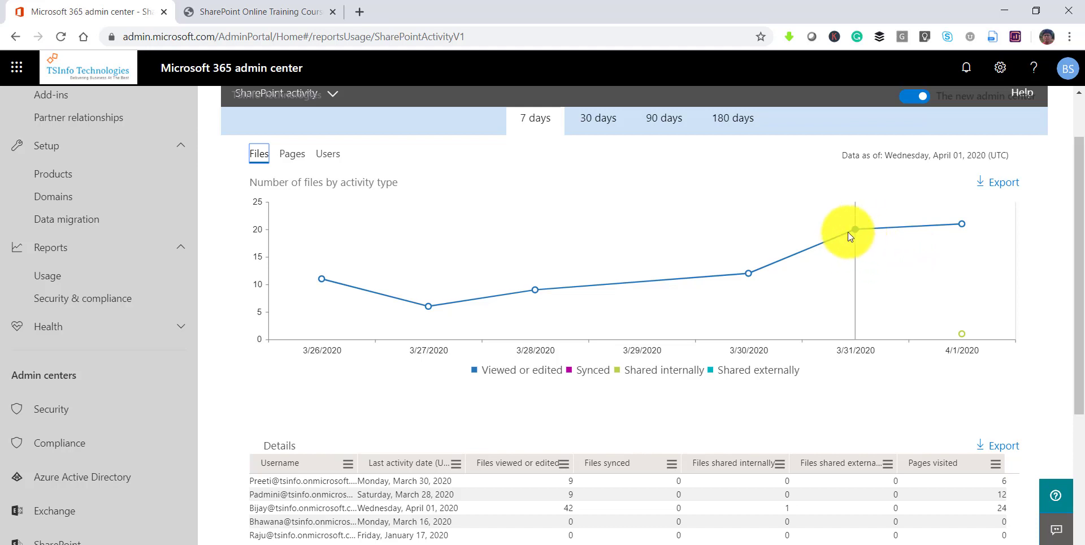
mouse_move(854, 230)
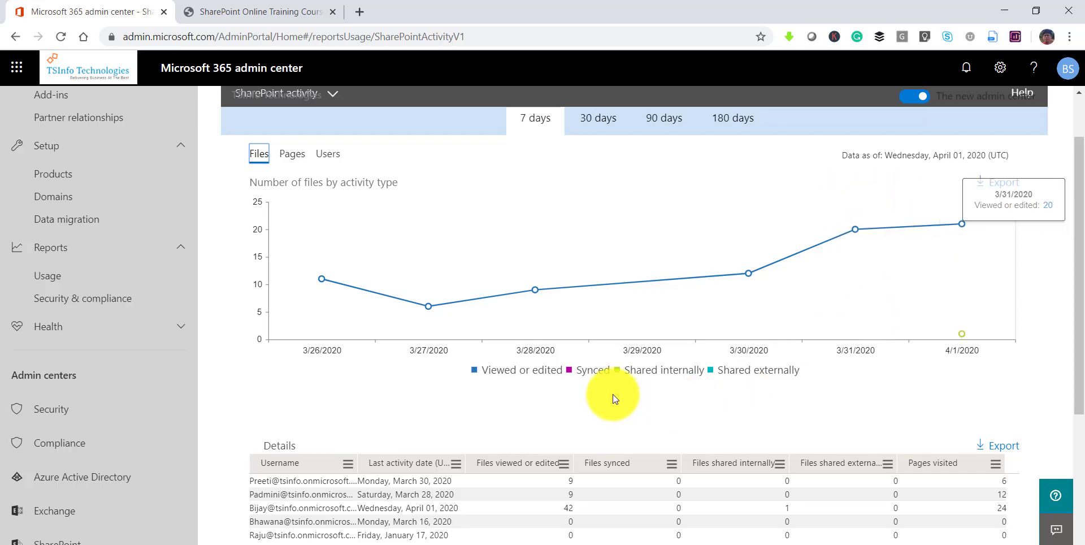
scroll(613, 394, down, 1)
scroll(613, 395, up, 2)
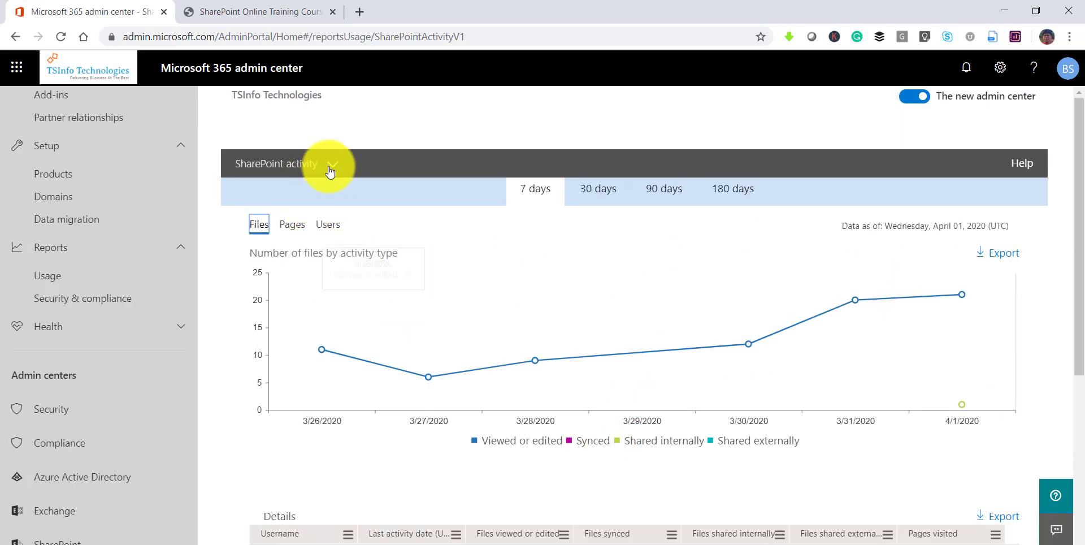
scroll(407, 375, down, 4)
scroll(395, 351, up, 4)
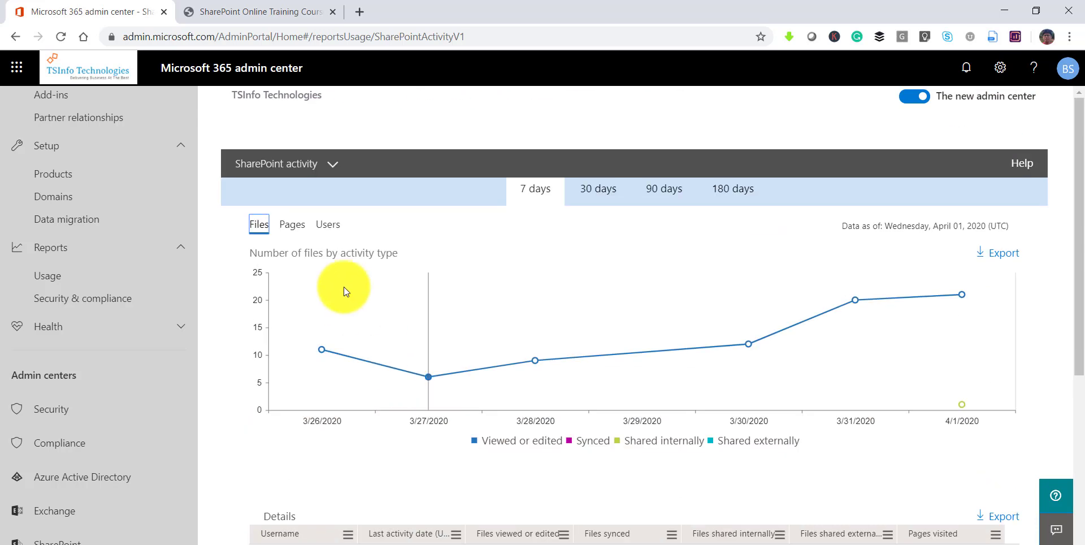
Return to the Usage overview and examine the activity cards for email, OneDrive, SharePoint, Skype, Office activations, Yammer and Teams
click(331, 167)
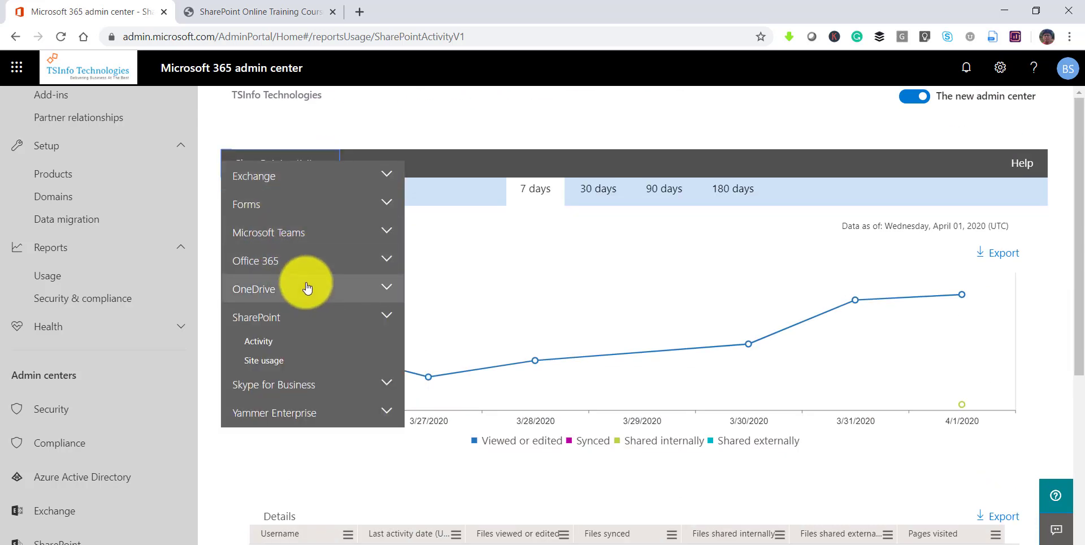
click(95, 274)
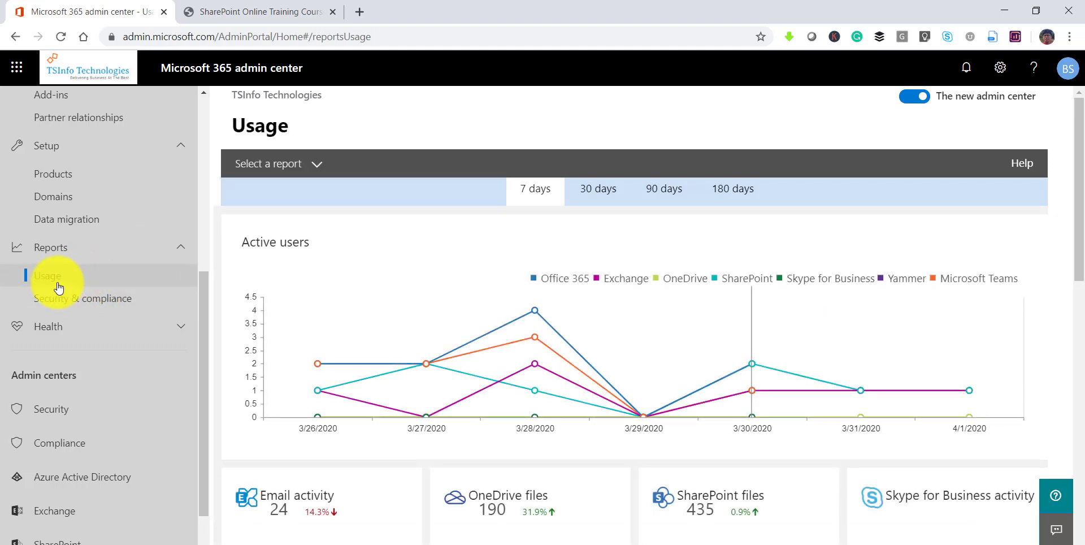
scroll(407, 298, down, 3)
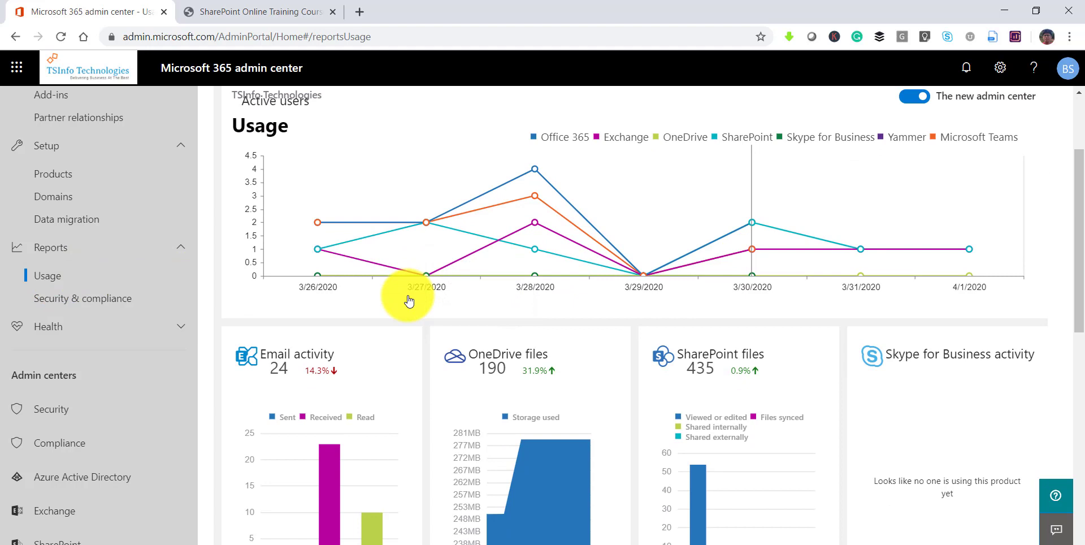
scroll(407, 297, down, 3)
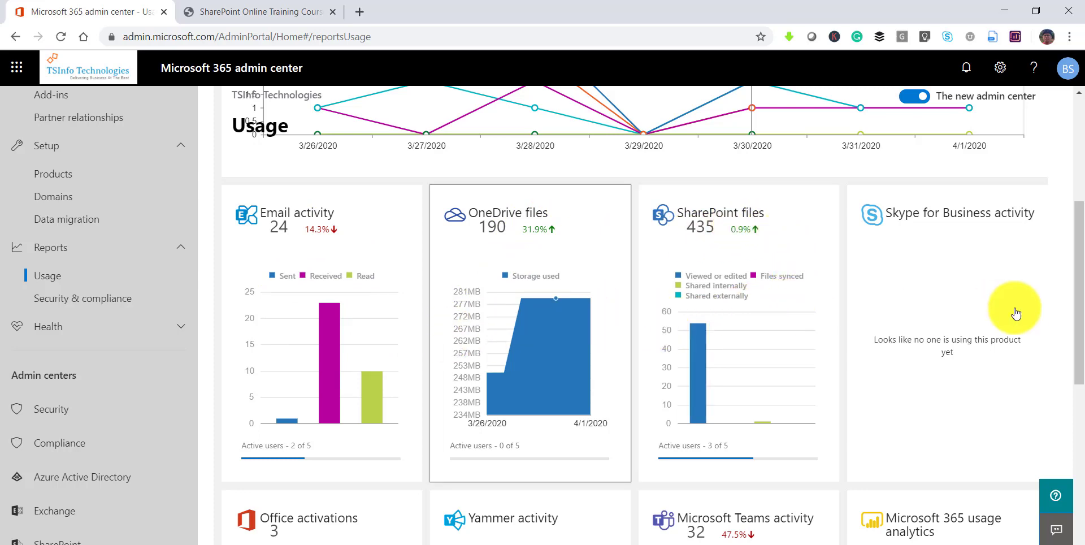
scroll(859, 339, down, 3)
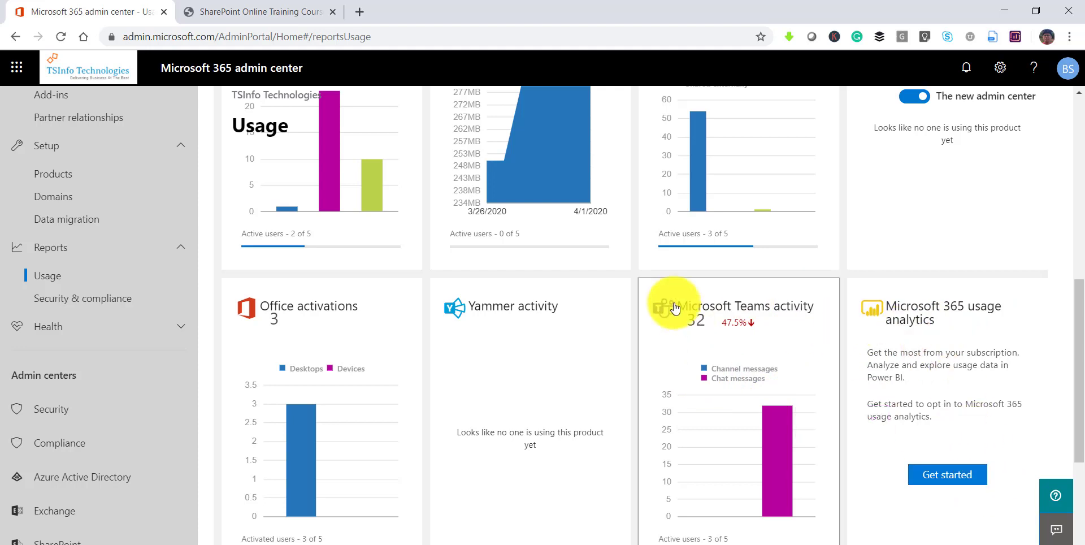
scroll(675, 308, up, 4)
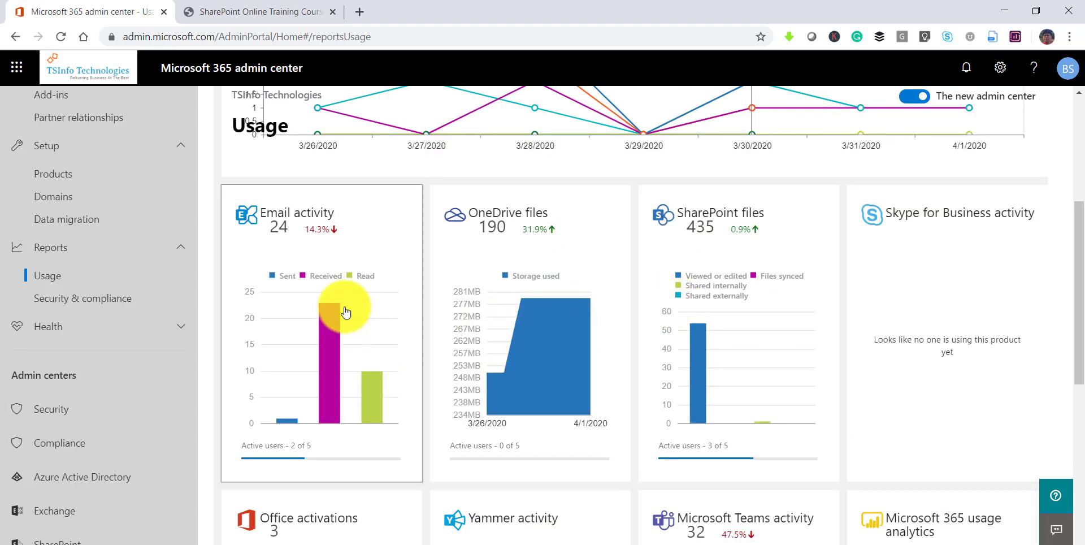
Open the OneDrive usage report from the OneDrive files card and view its total and active accounts chart
click(496, 303)
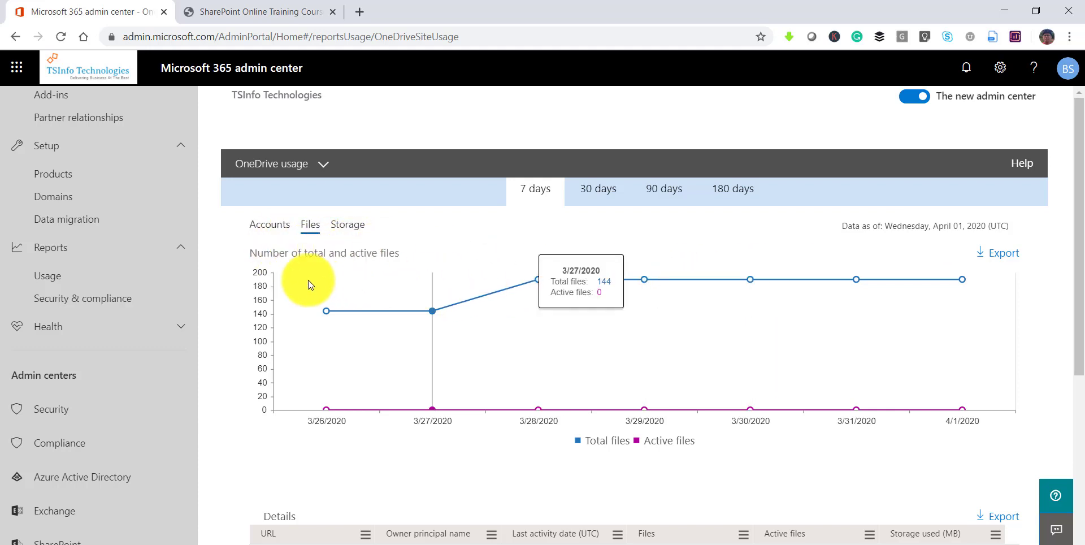
click(262, 227)
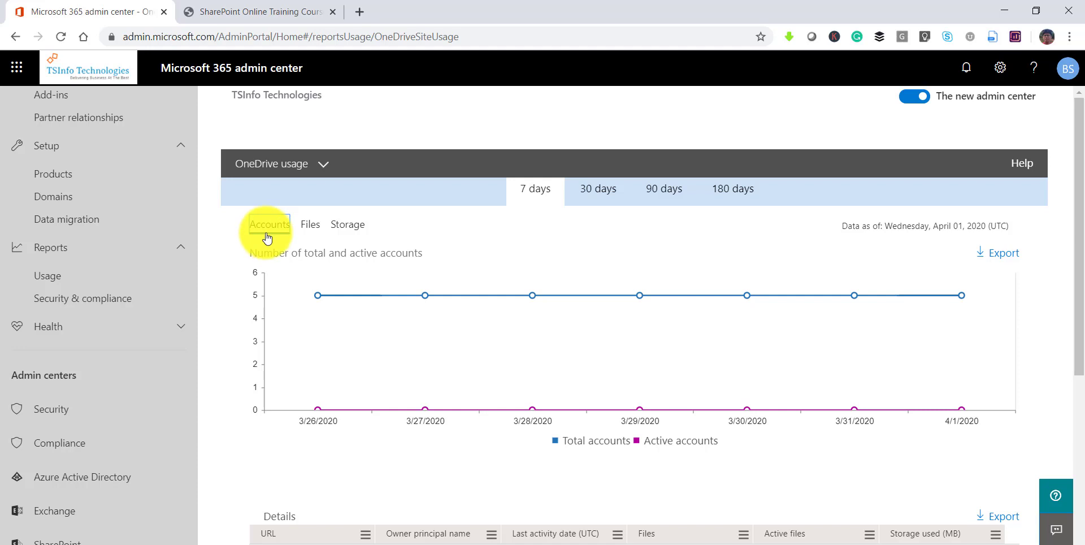
scroll(516, 377, down, 1)
scroll(517, 377, up, 1)
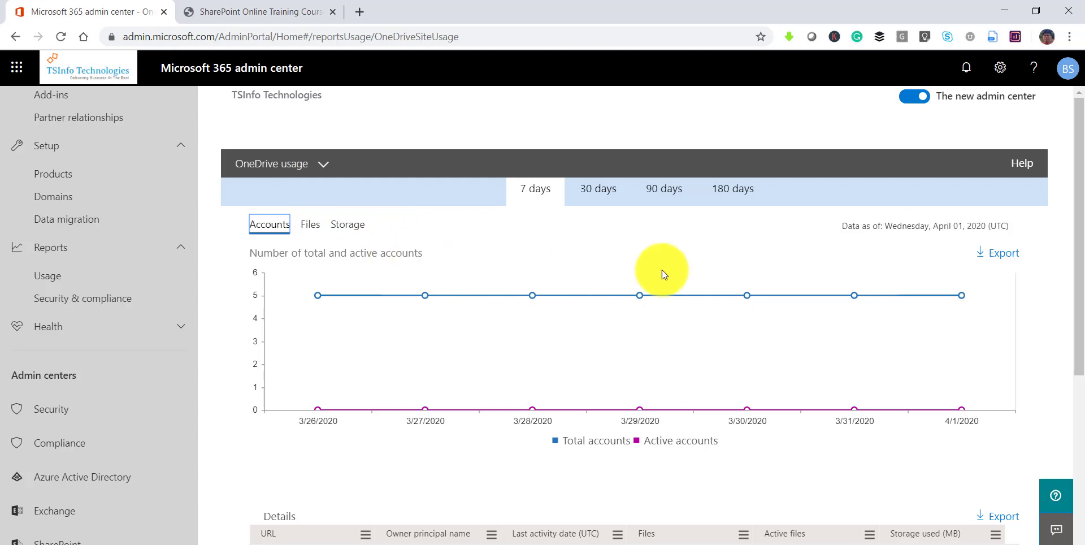
Examine the account details table of the OneDrive usage report
scroll(544, 400, down, 5)
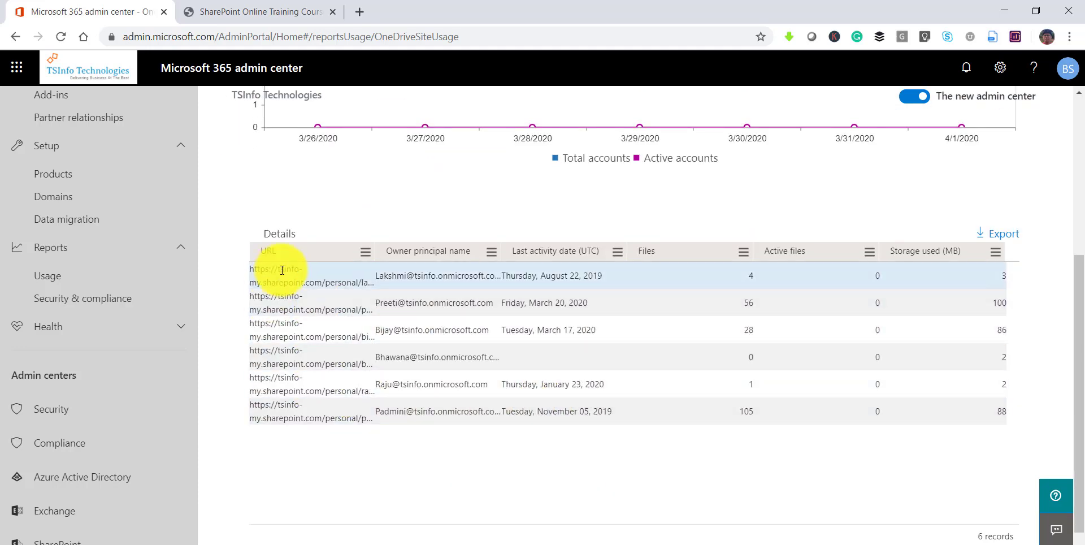
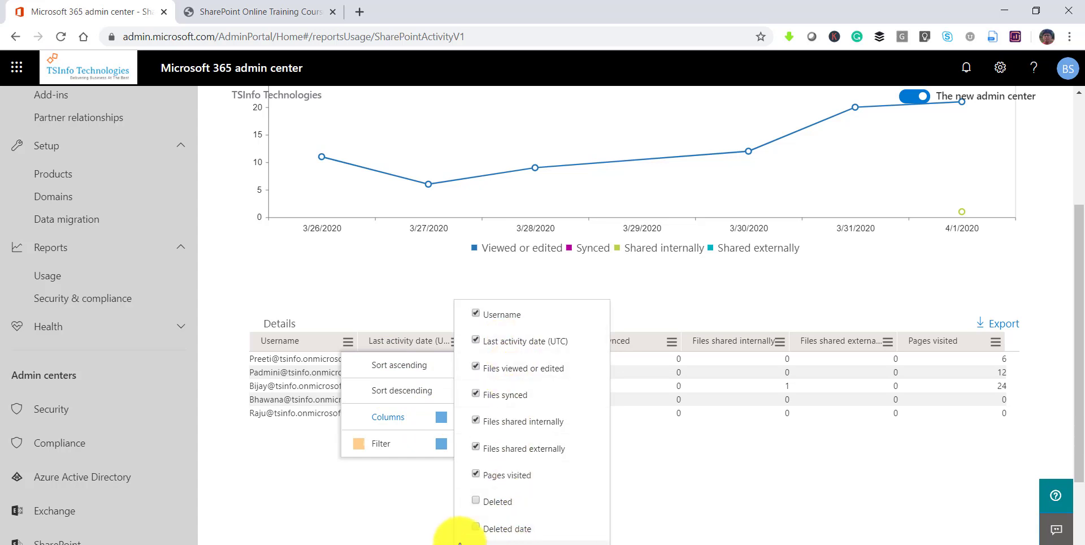
Filter the SharePoint activity details to the username equal to one user's e-mail address and inspect that row
mouse_move(408, 446)
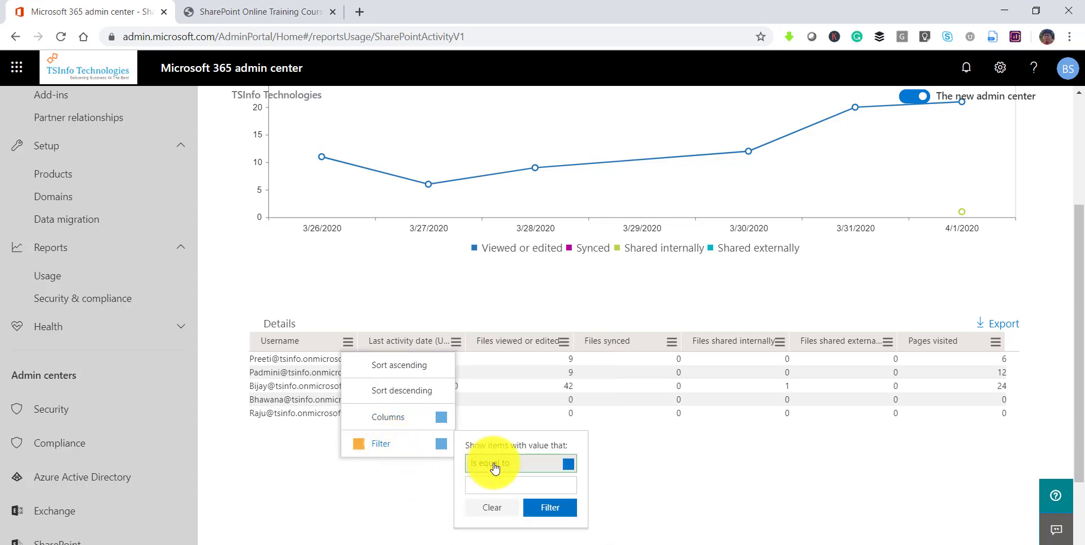
click(520, 469)
click(520, 469)
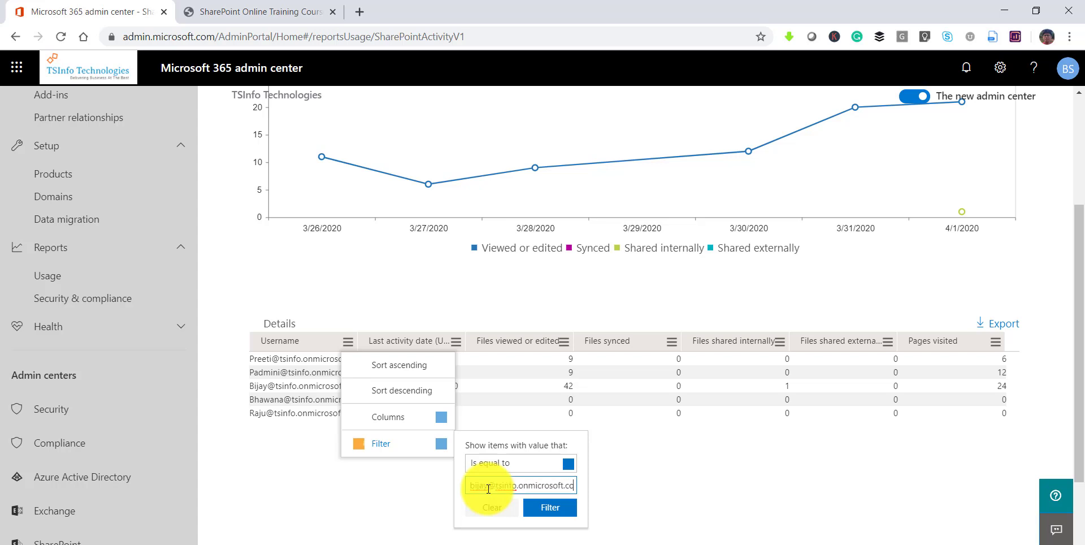
click(551, 508)
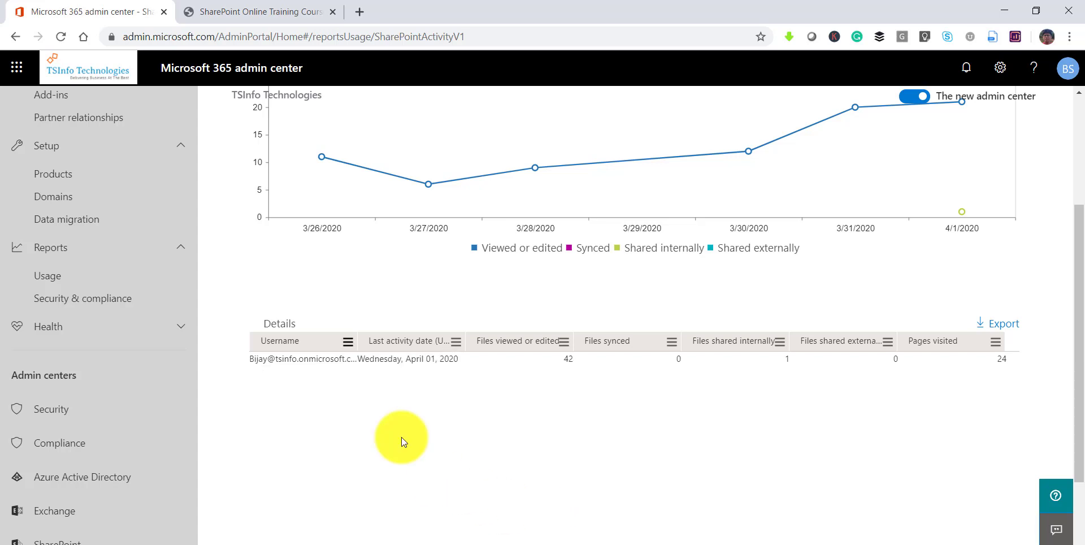
click(414, 356)
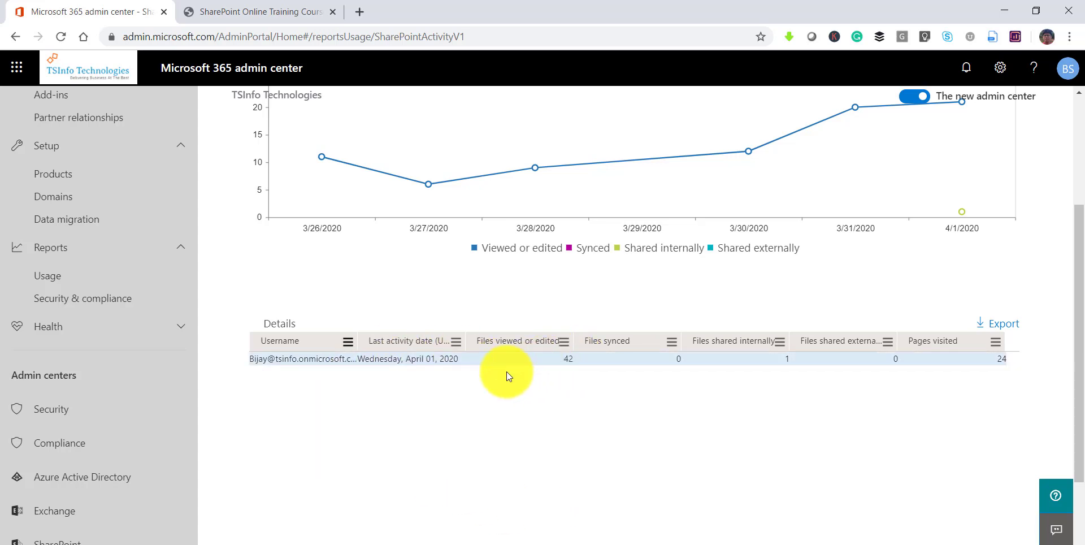
Clear the Username filter from the SharePoint activity details table
click(347, 341)
mouse_move(388, 448)
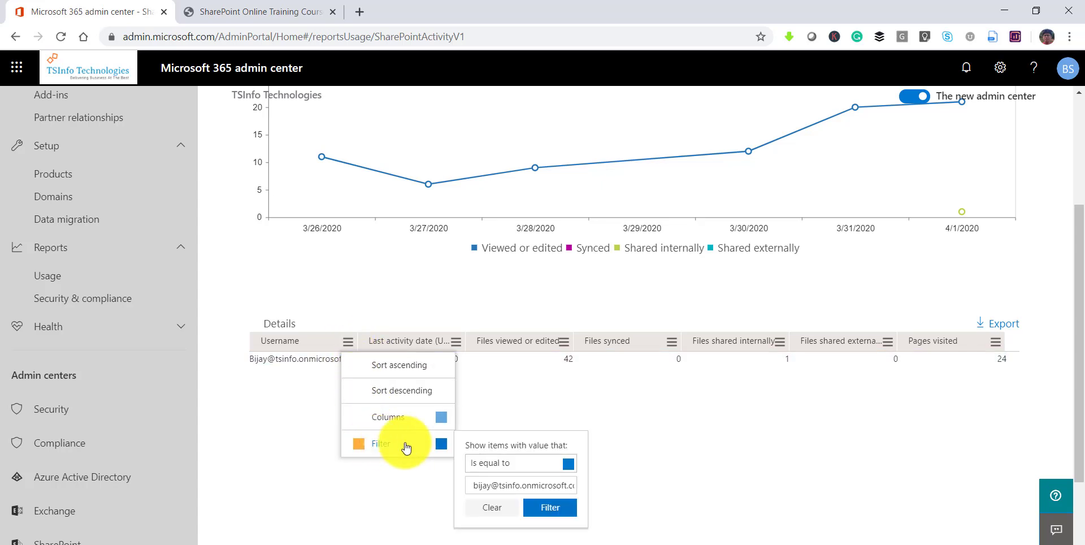
click(496, 506)
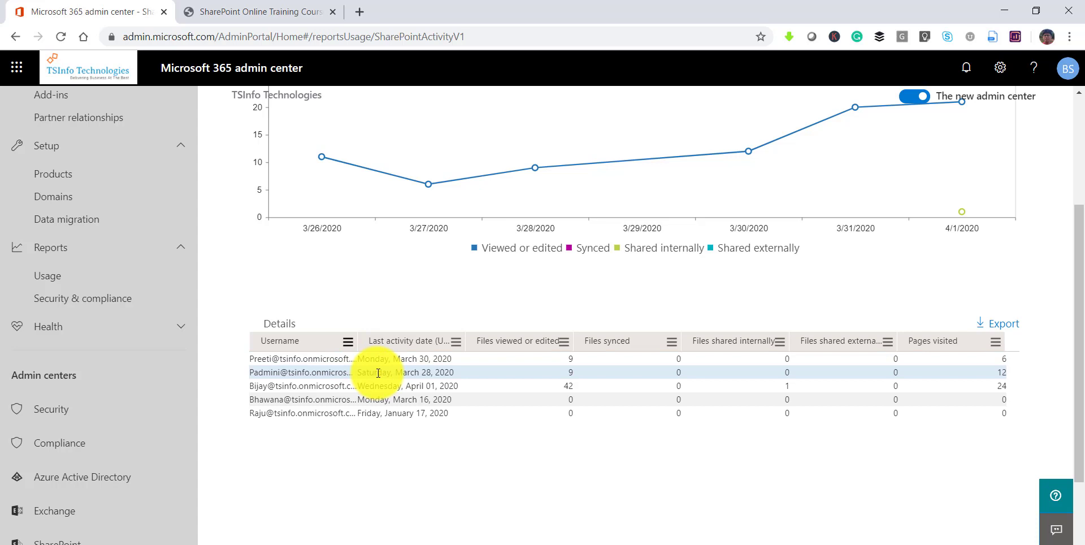
click(563, 342)
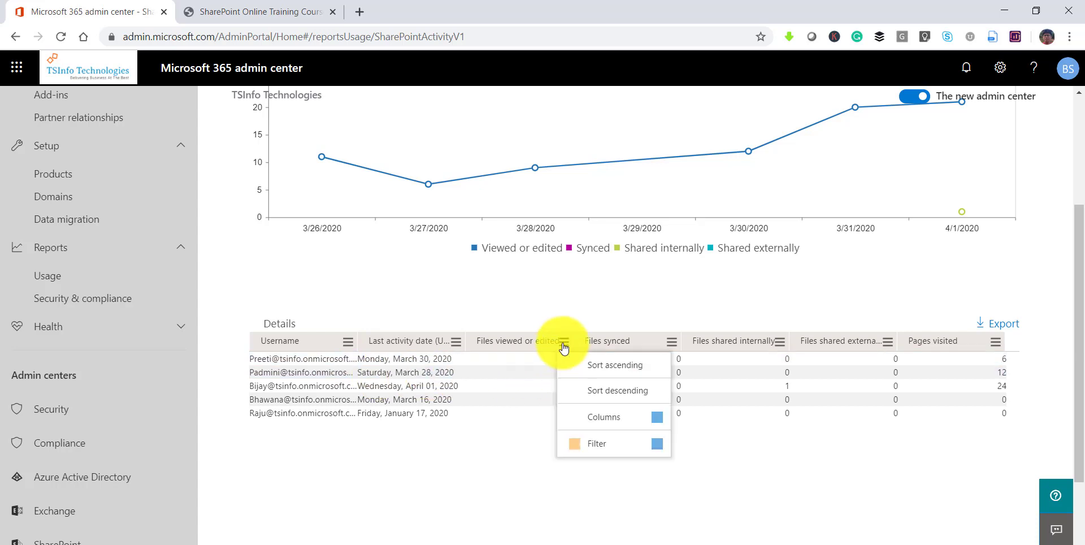
mouse_move(576, 440)
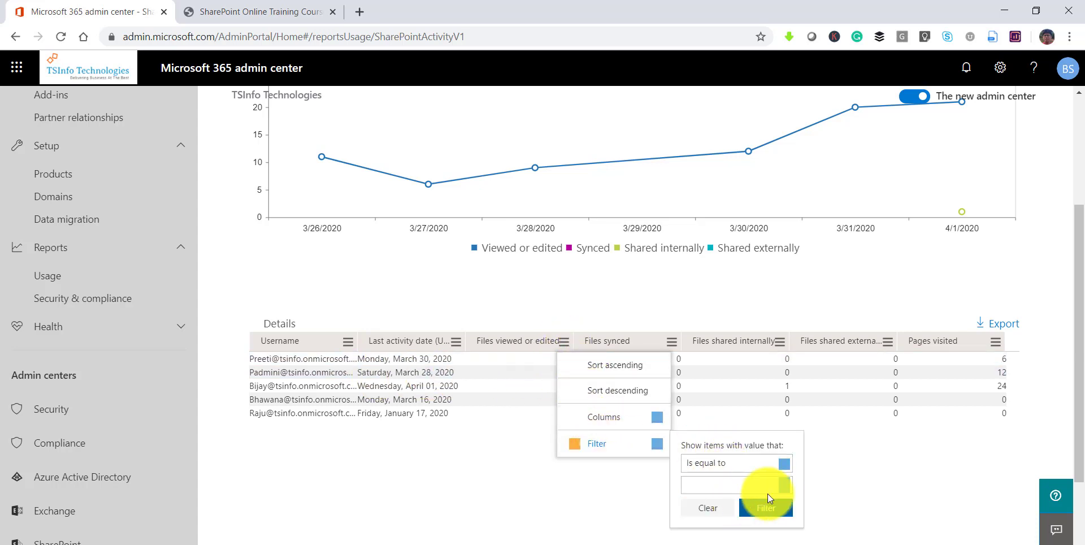
click(544, 478)
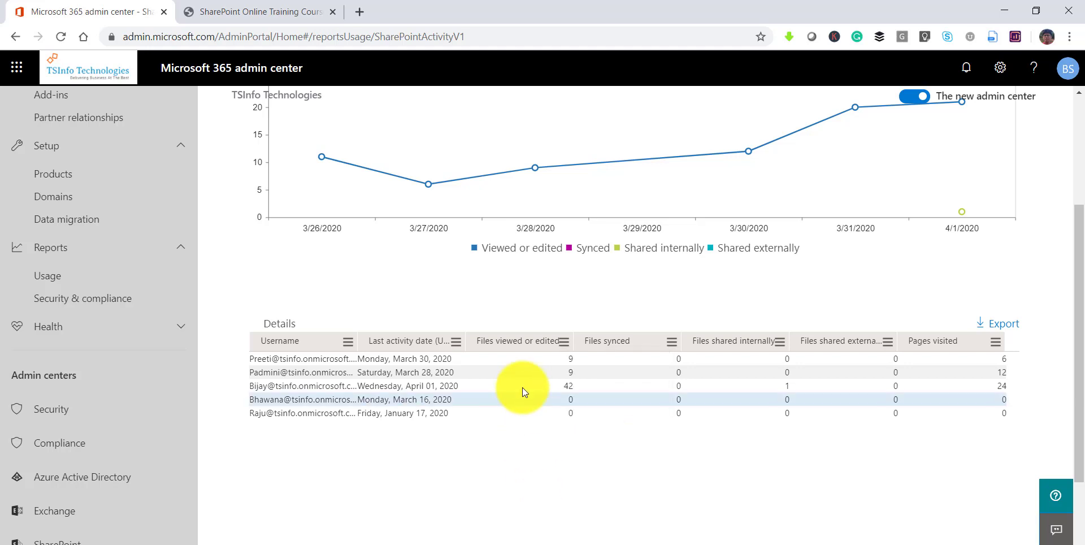
Filter the SharePoint activity details to rows whose files viewed or edited value is greater than 10
click(563, 342)
mouse_move(620, 448)
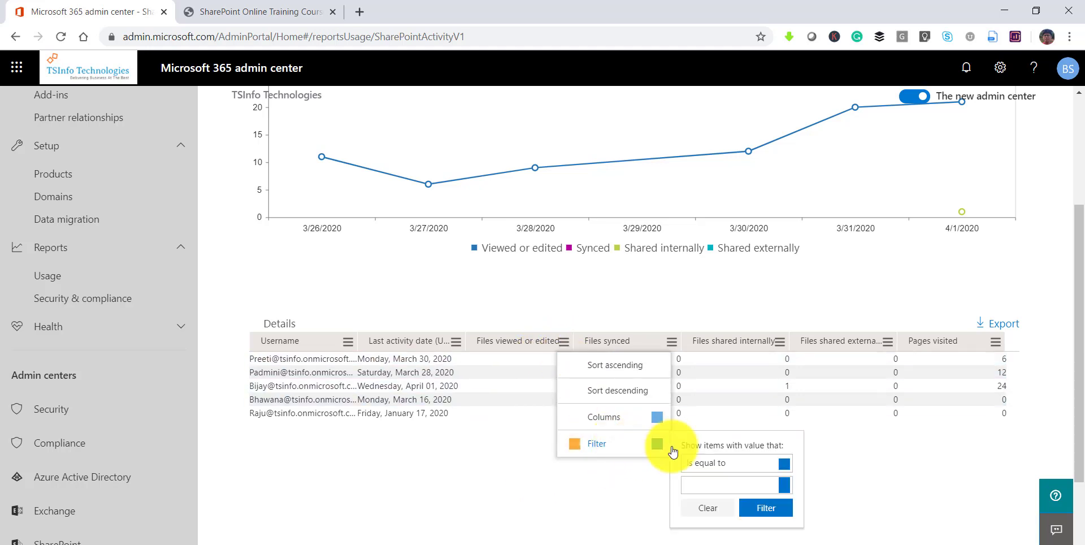
click(706, 463)
click(714, 426)
click(690, 479)
text(10)
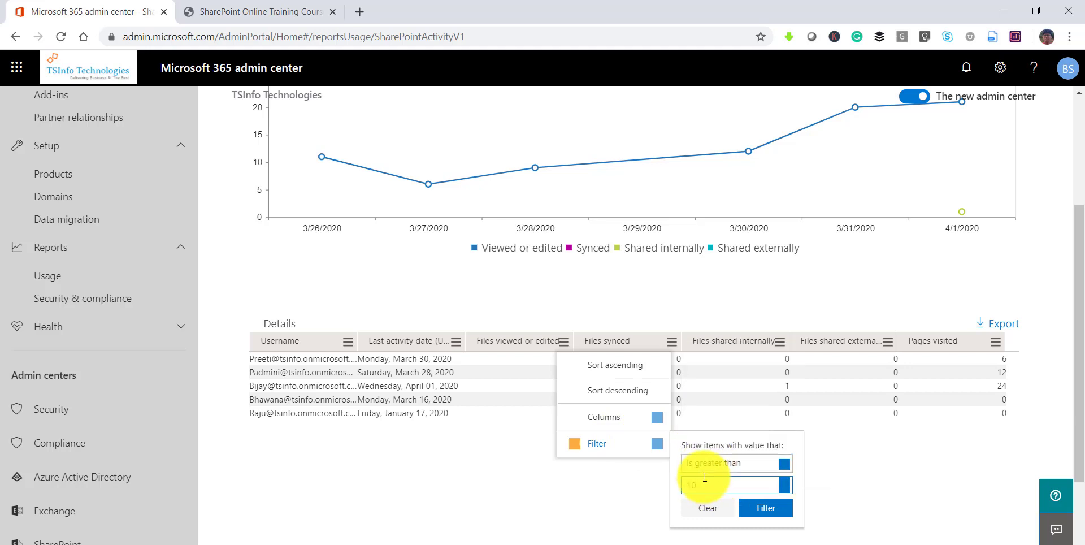
click(764, 509)
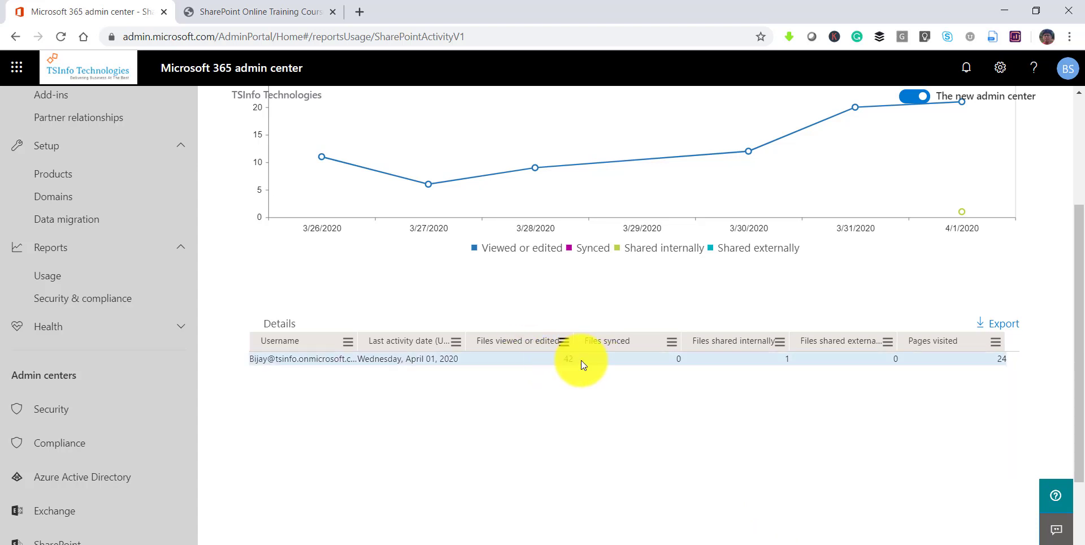
Clear the files viewed or edited filter from the details table
click(564, 341)
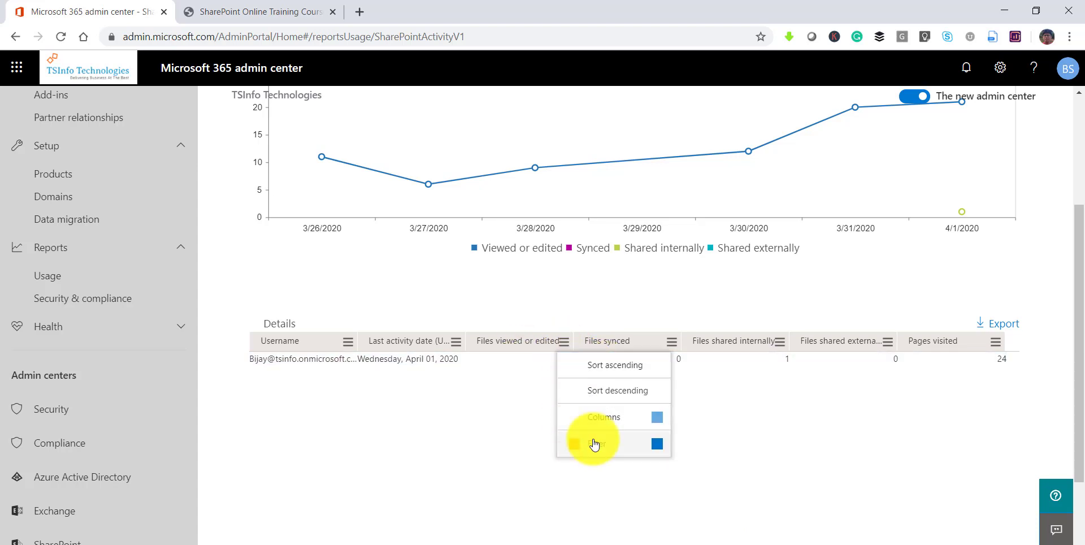
mouse_move(595, 444)
click(707, 507)
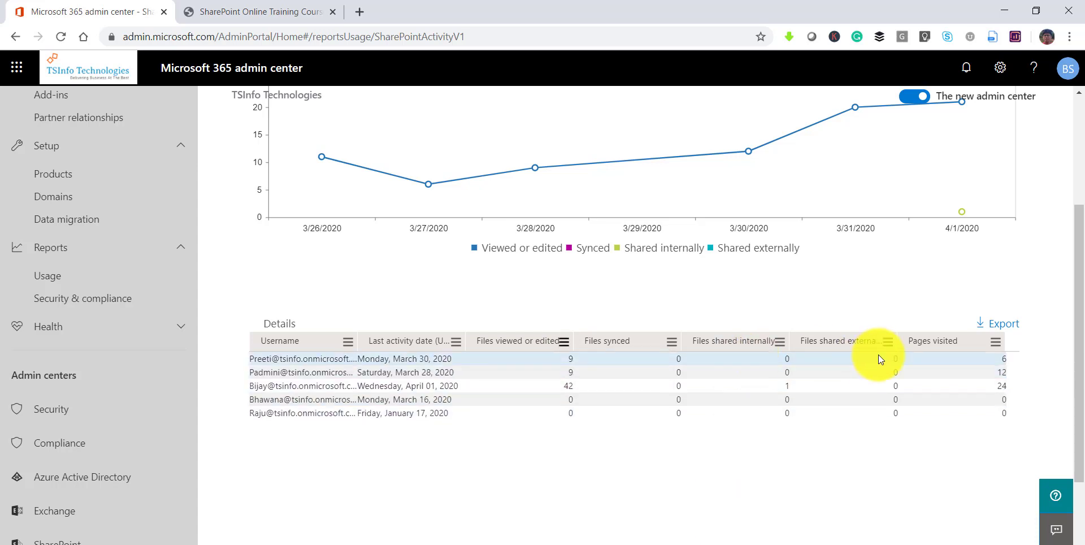
click(898, 340)
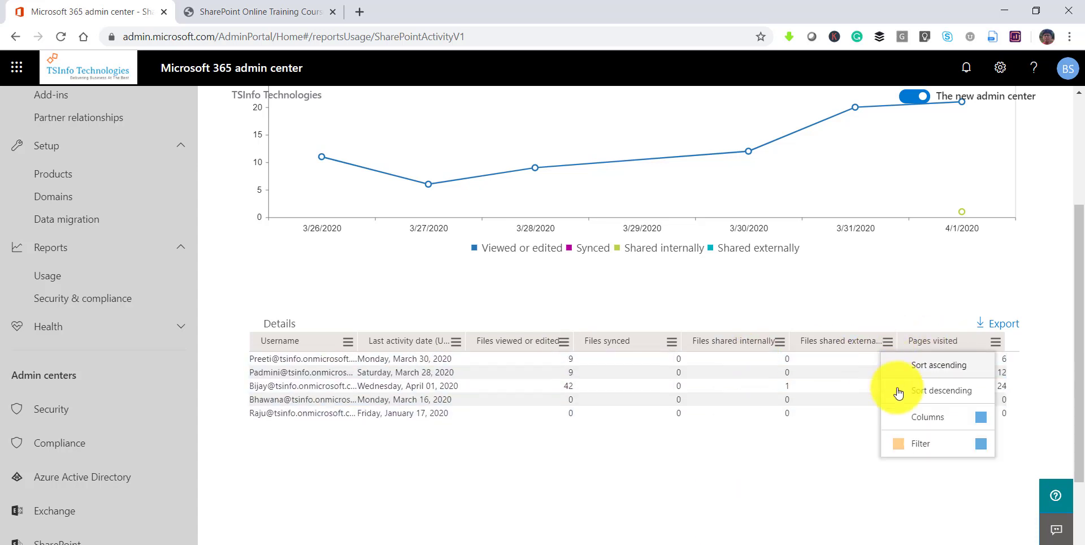
mouse_move(911, 452)
mouse_move(907, 421)
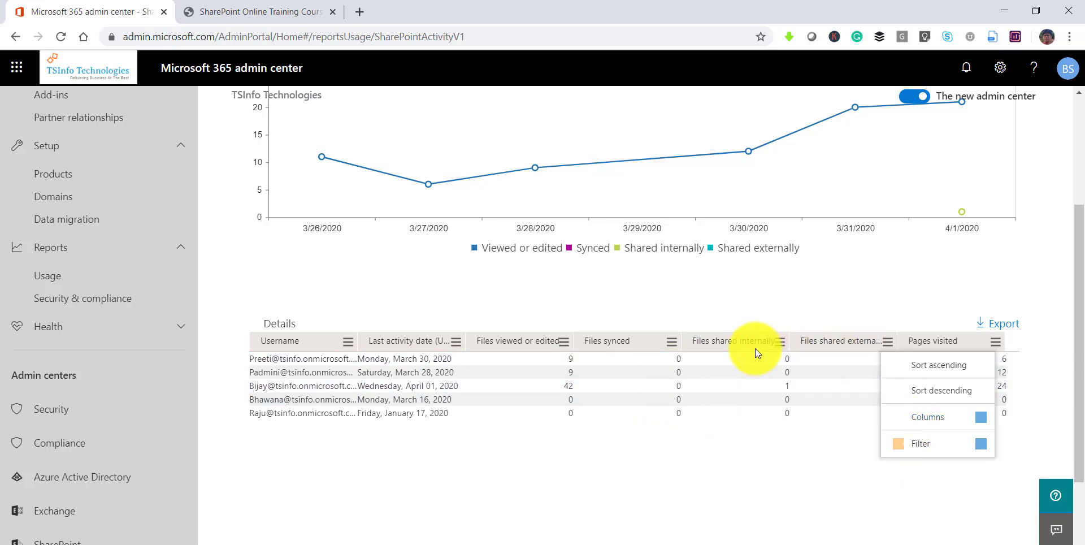
click(899, 300)
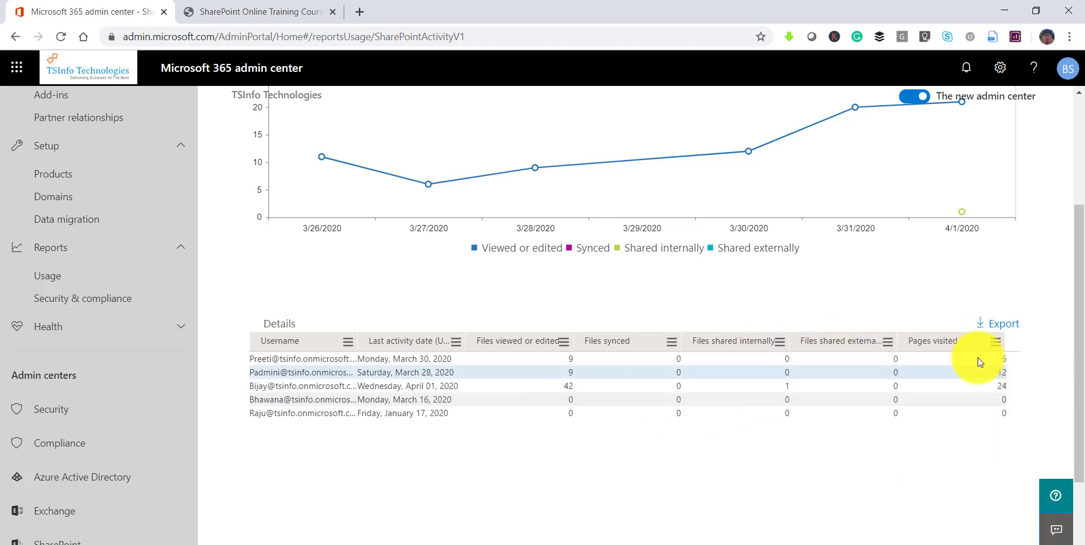
Start exporting the SharePoint activity details as a CSV file, but cancel the save and return to the report
click(995, 328)
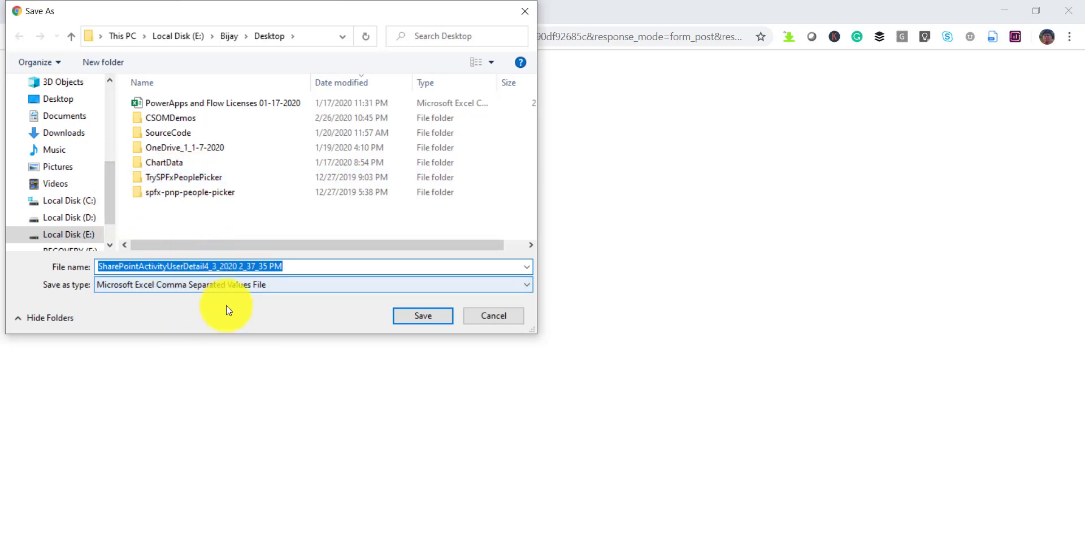
click(491, 316)
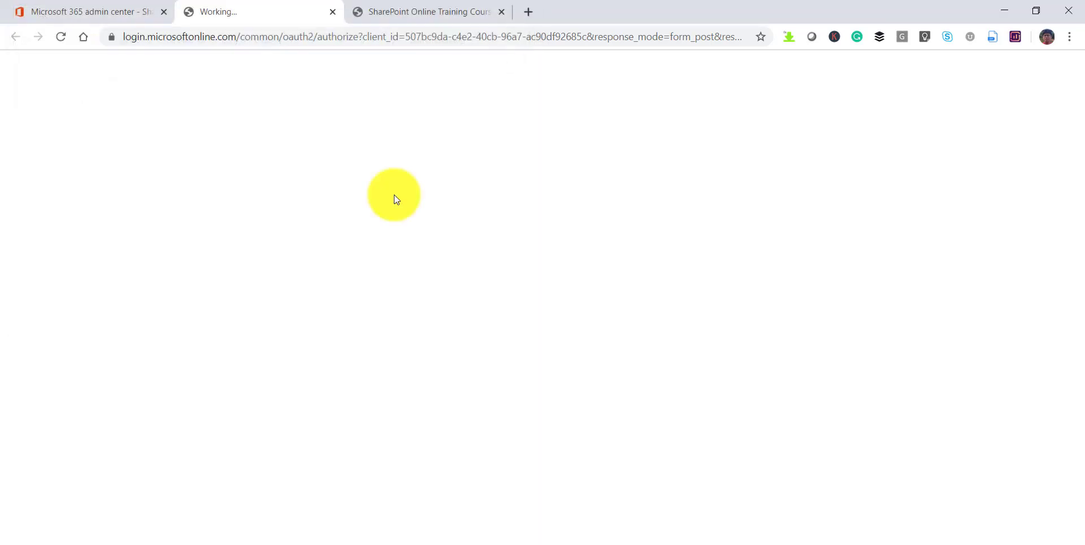
click(133, 12)
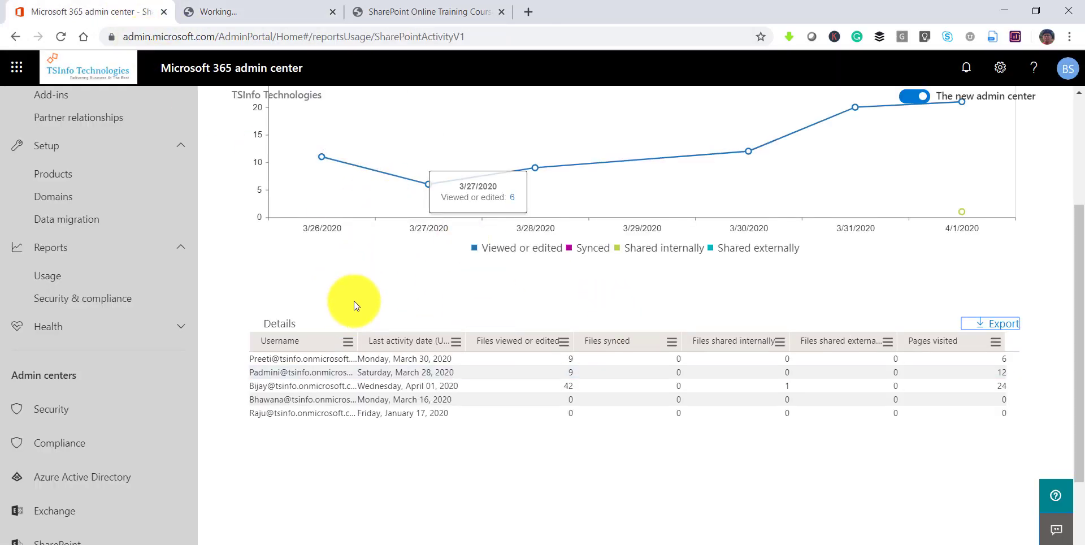
Open the Reports options among the service settings and view the anonymous identifiers and Power BI usage analytics choices
scroll(1068, 226, up, 3)
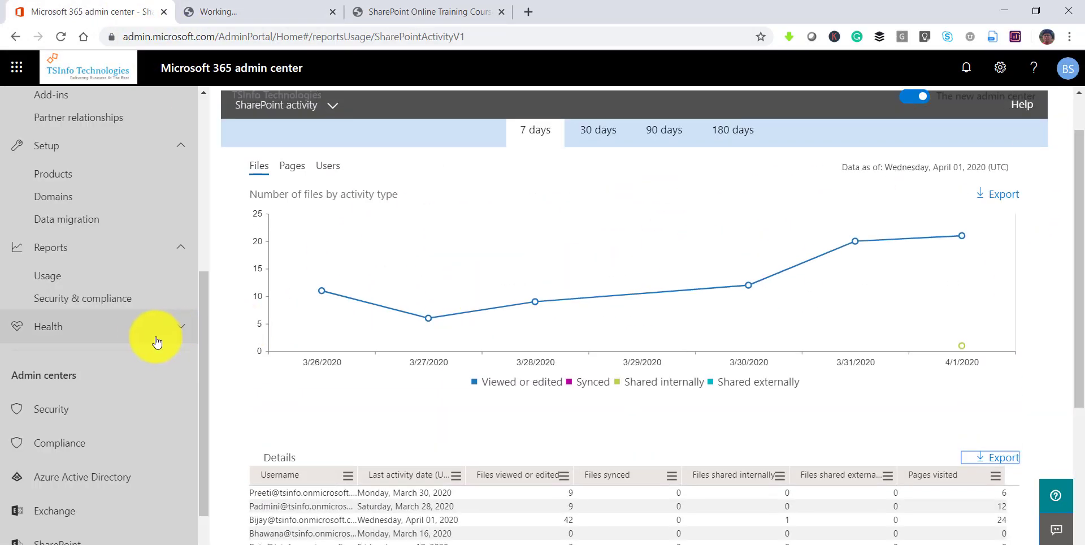
scroll(138, 319, up, 3)
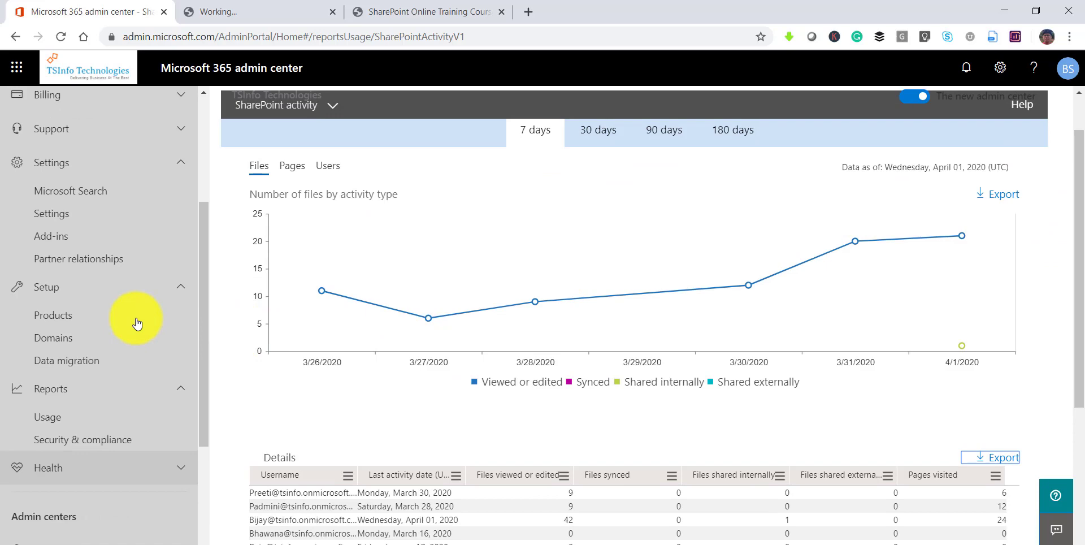
click(54, 216)
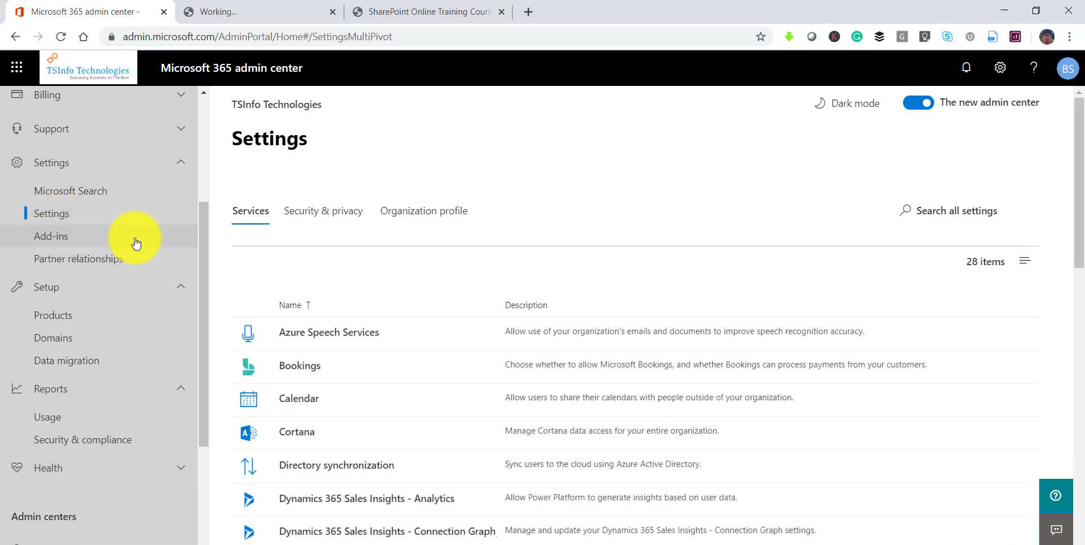
scroll(414, 419, down, 5)
scroll(415, 423, down, 4)
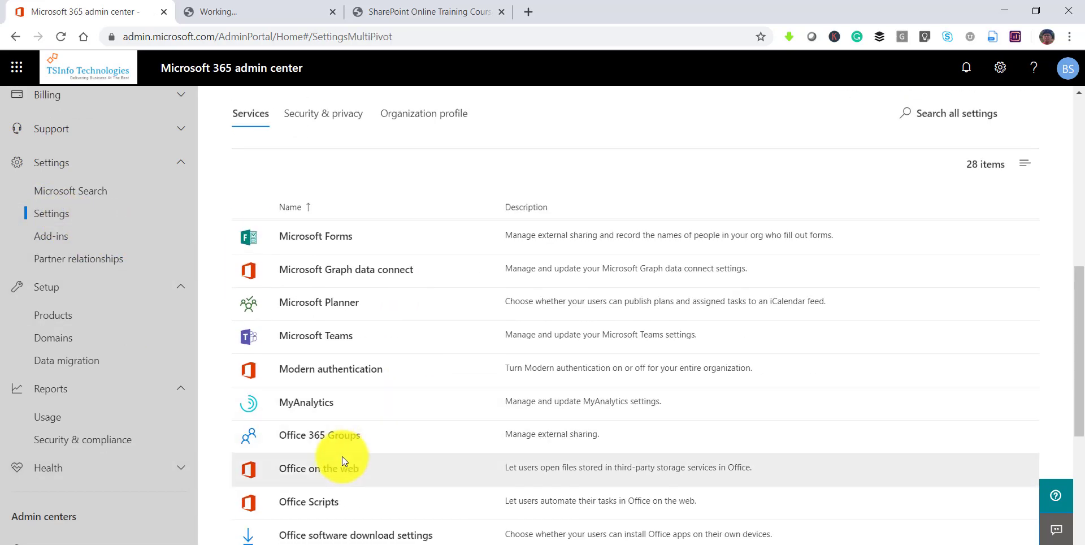
click(295, 463)
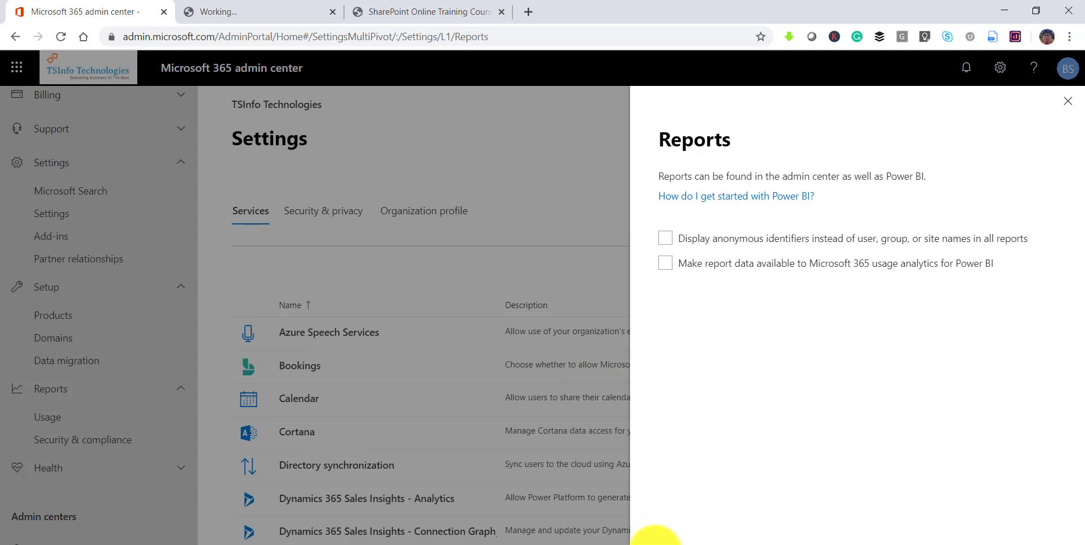
Switch to the PowerPoint slide show and display the "Follow us in Social Networks" slide
click(656, 544)
click(533, 331)
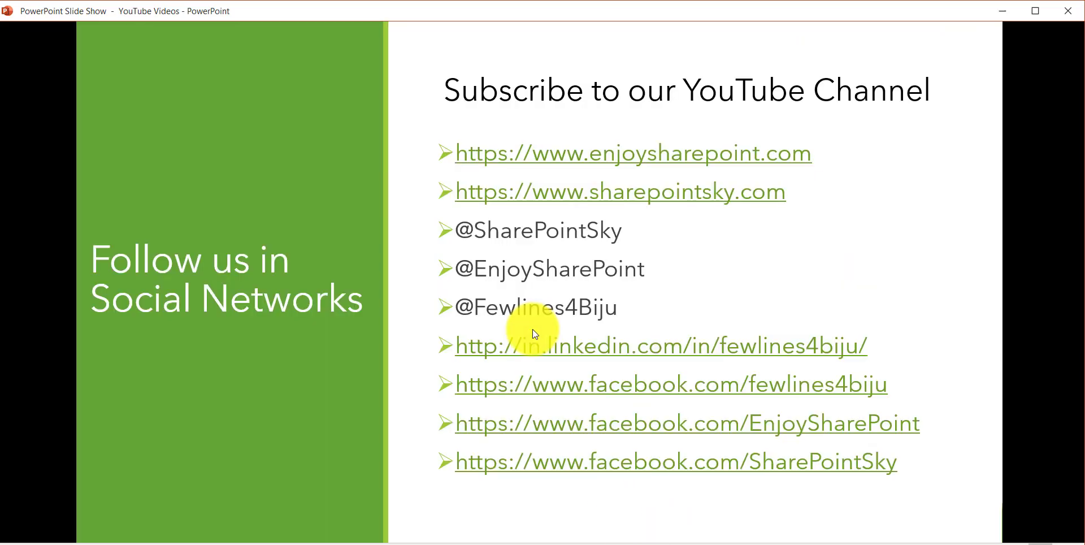